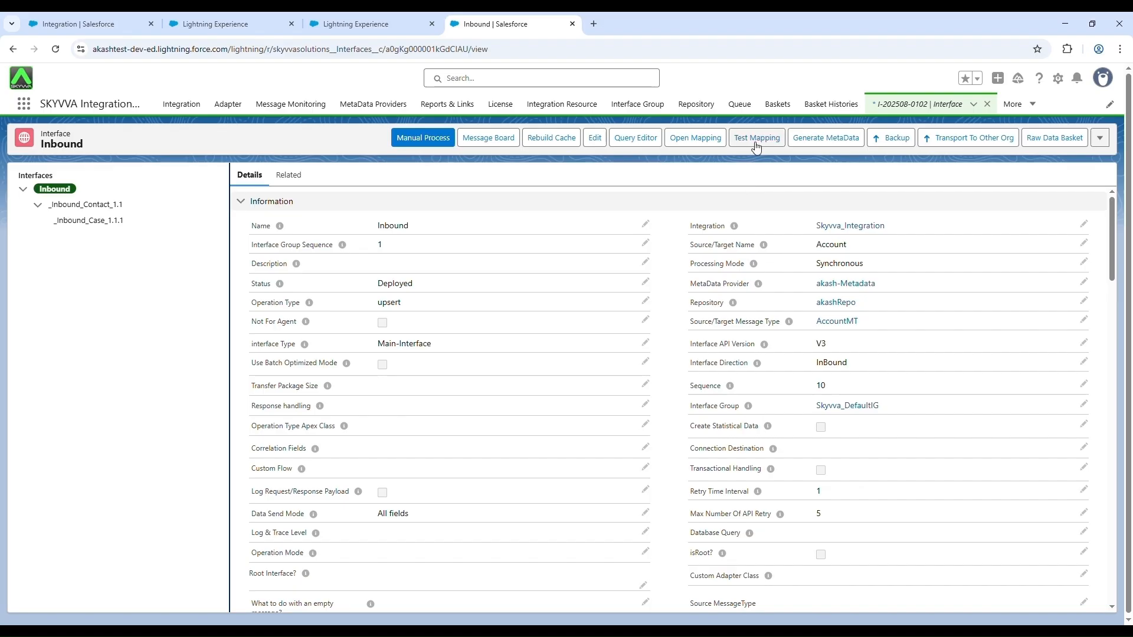
# Step: Open the test mapping for the Inbound interface and examine its XML, JSON and message payload views before returning to CSV
pyautogui.click(755, 142)
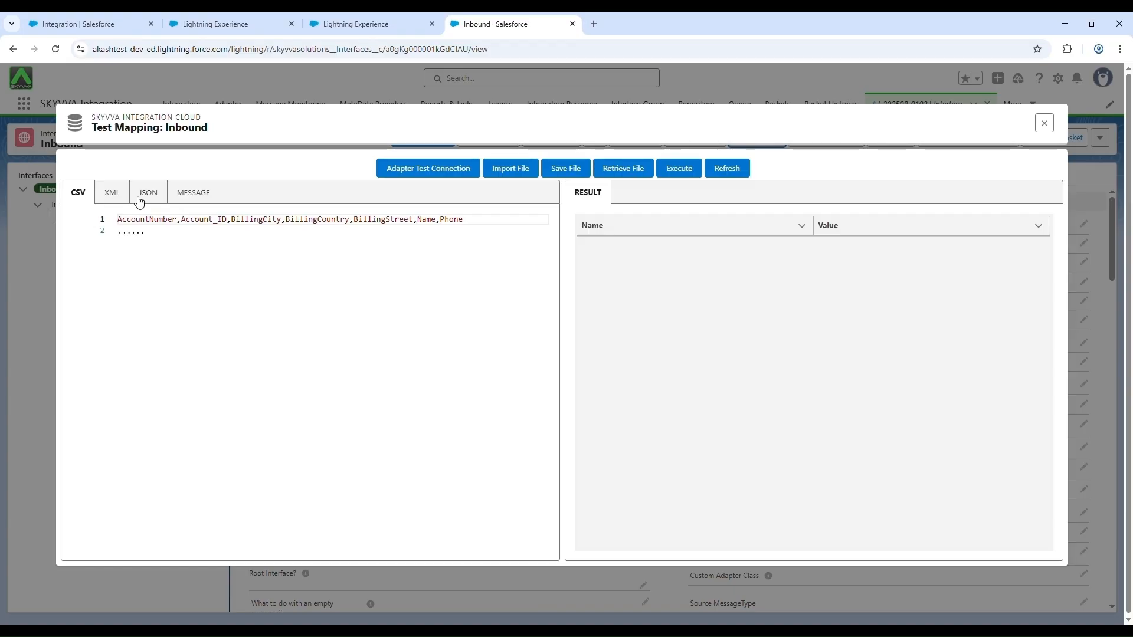
pyautogui.click(119, 201)
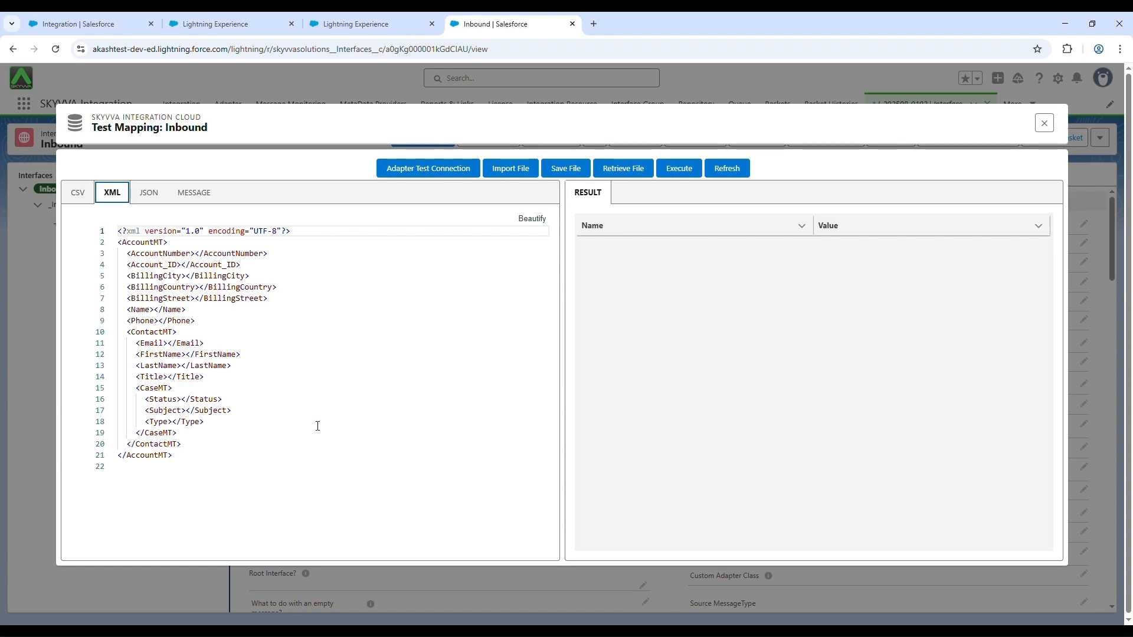
pyautogui.click(148, 193)
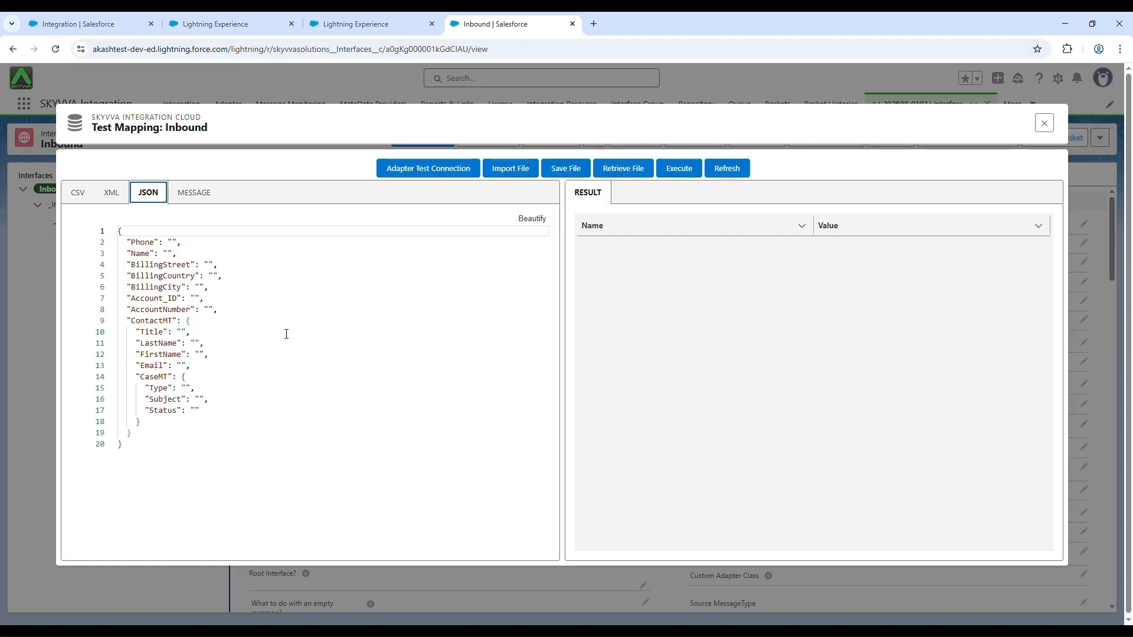
pyautogui.click(194, 193)
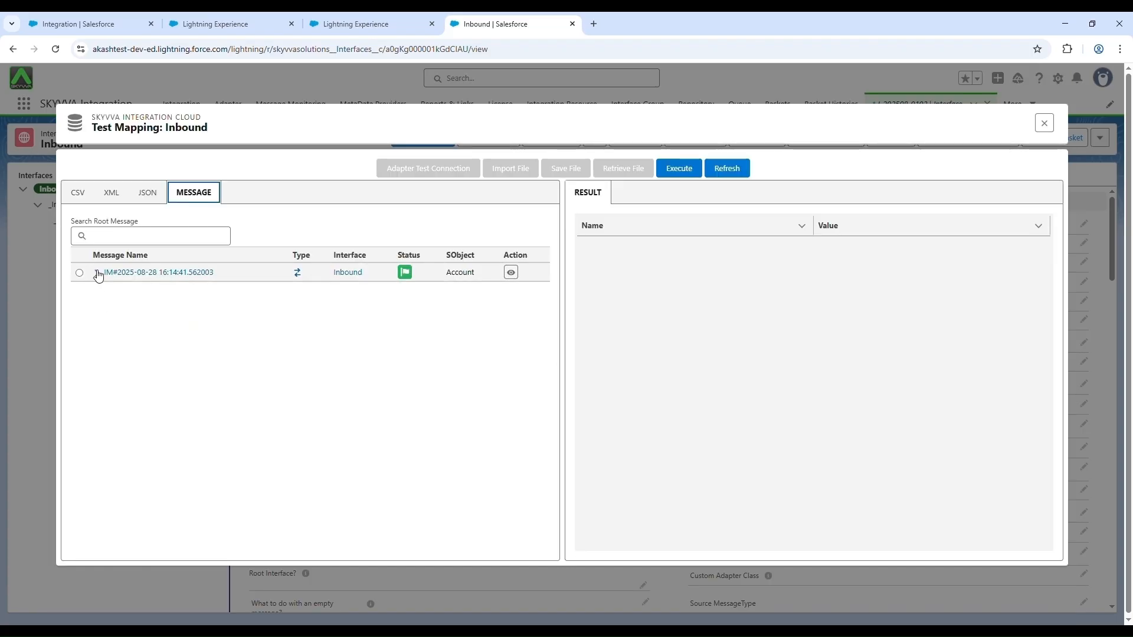
pyautogui.click(111, 292)
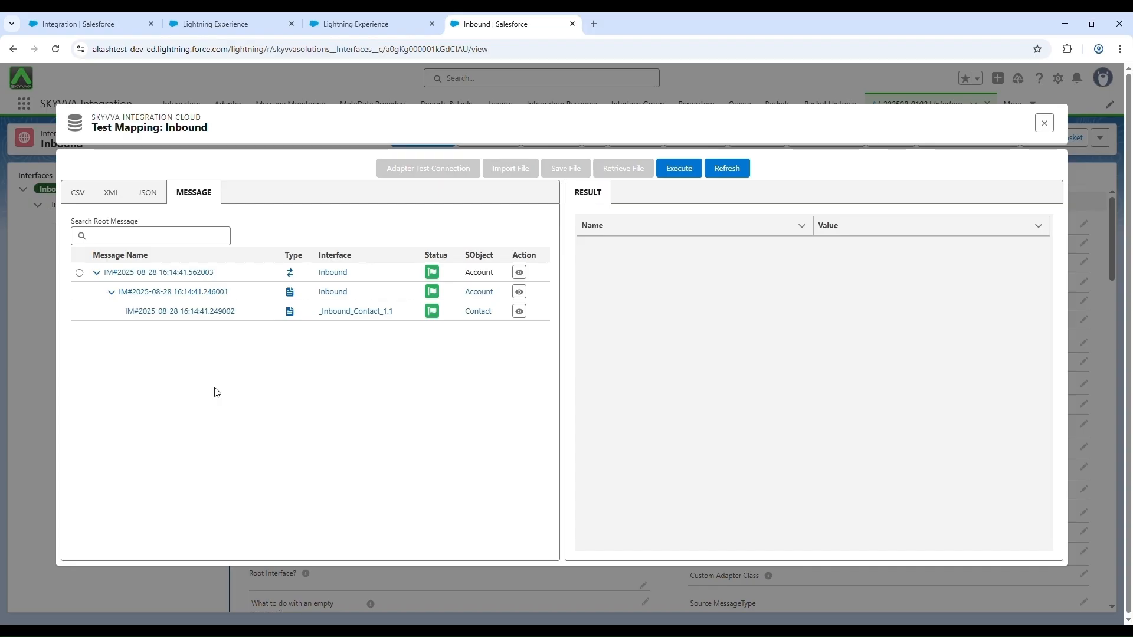
pyautogui.click(77, 193)
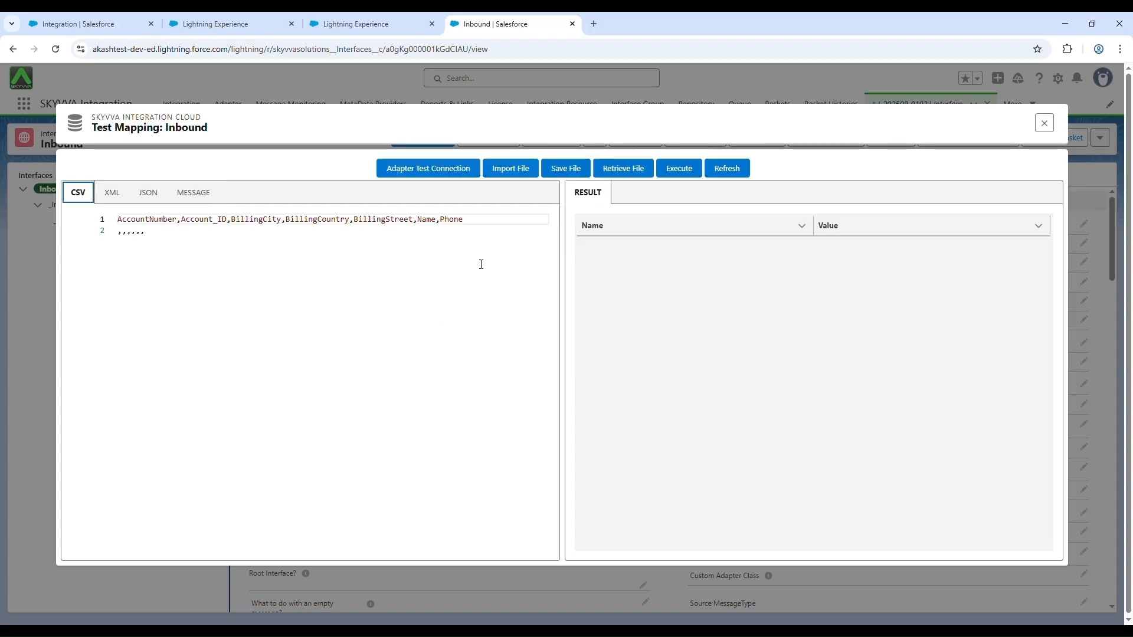
# Step: Import the file payloadCSV.csv as a CSV payload into the test mapping
pyautogui.click(439, 170)
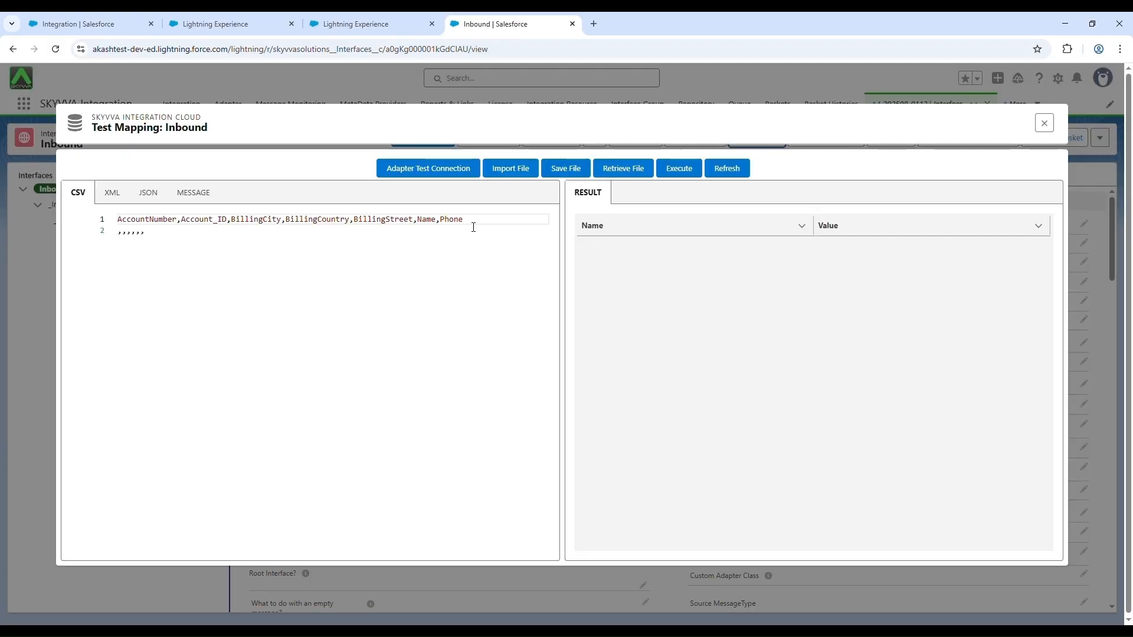
pyautogui.click(519, 173)
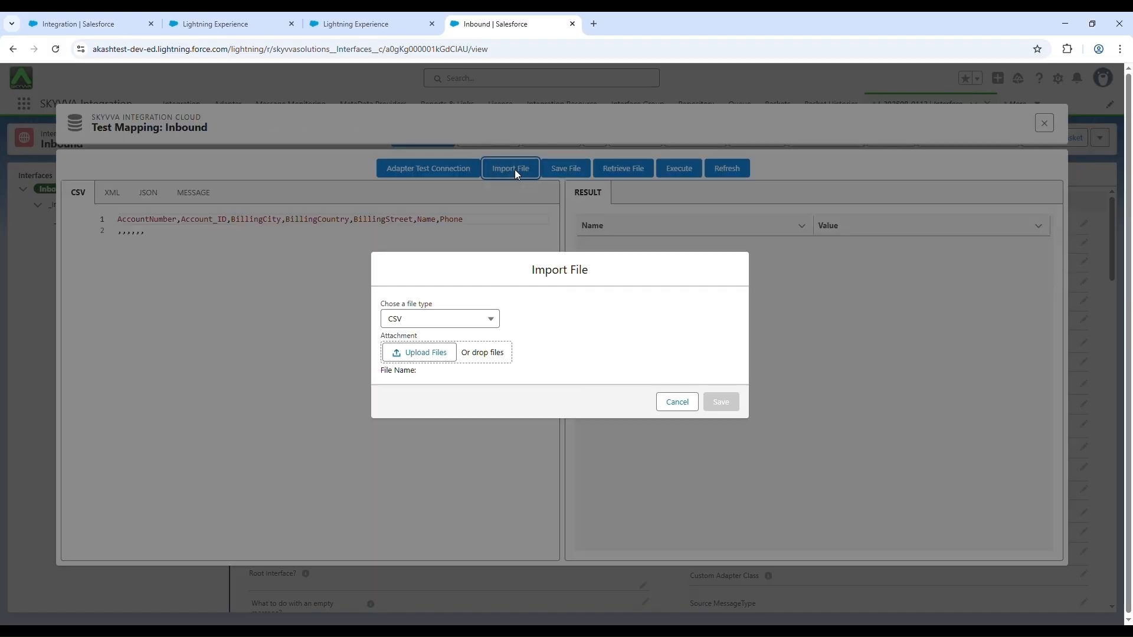
pyautogui.click(492, 319)
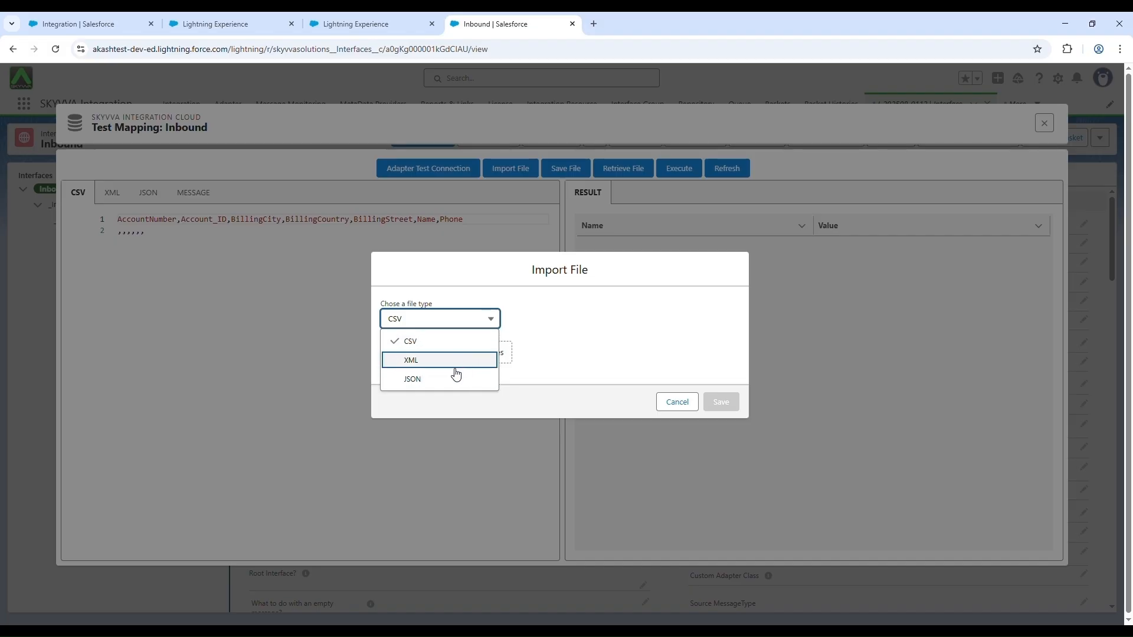
pyautogui.click(581, 344)
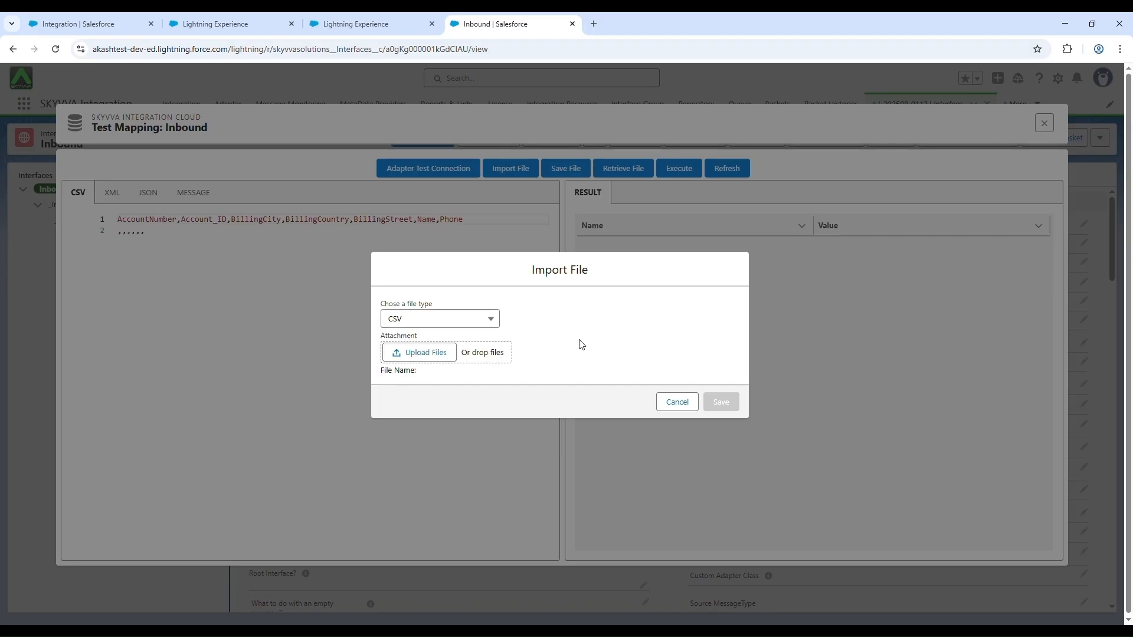
pyautogui.click(433, 357)
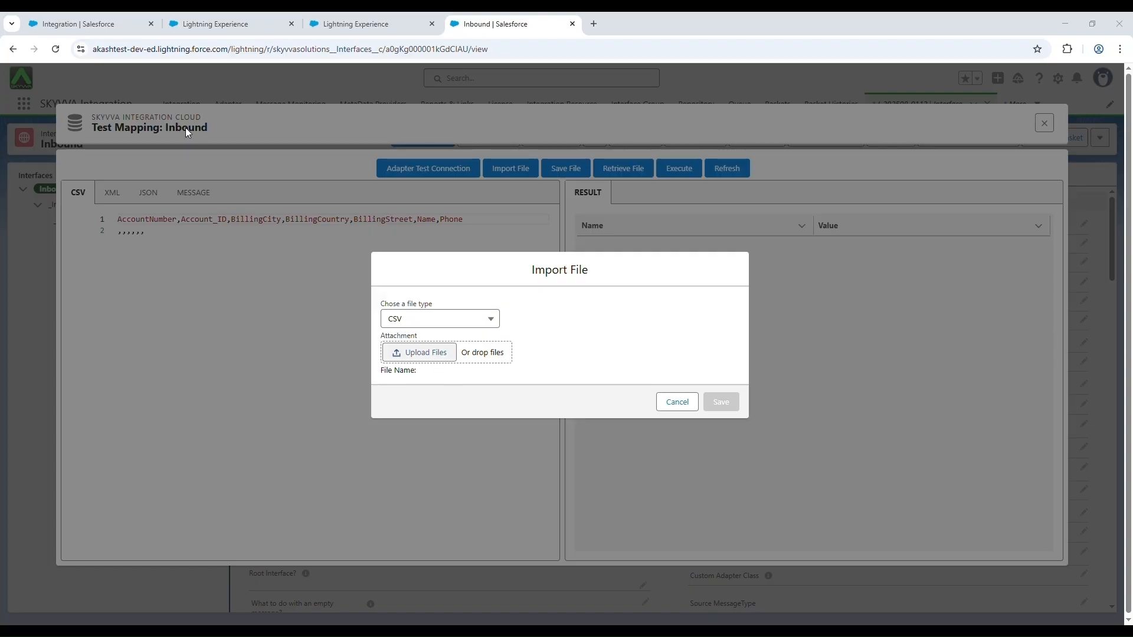
pyautogui.doubleClick(223, 130)
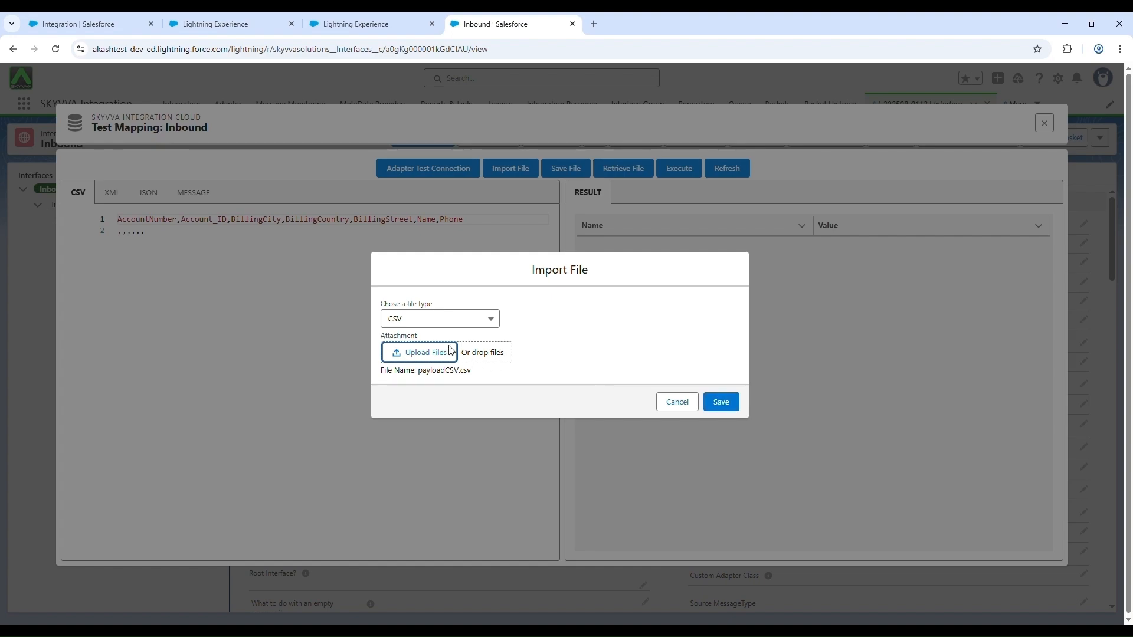
pyautogui.click(721, 402)
pyautogui.click(511, 168)
pyautogui.click(440, 319)
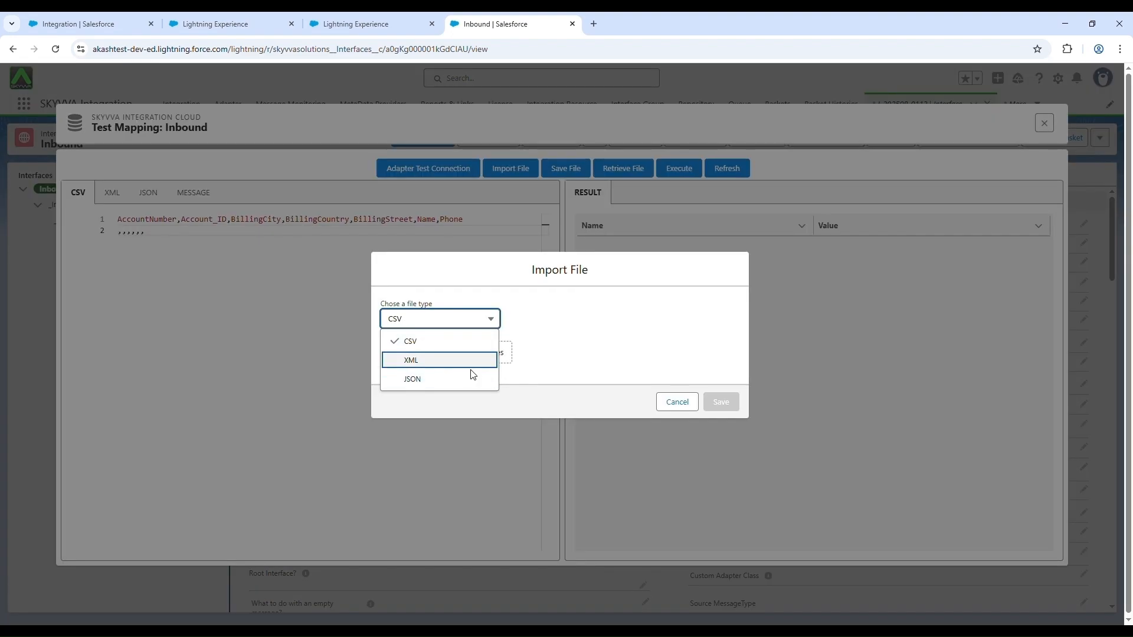
pyautogui.click(541, 366)
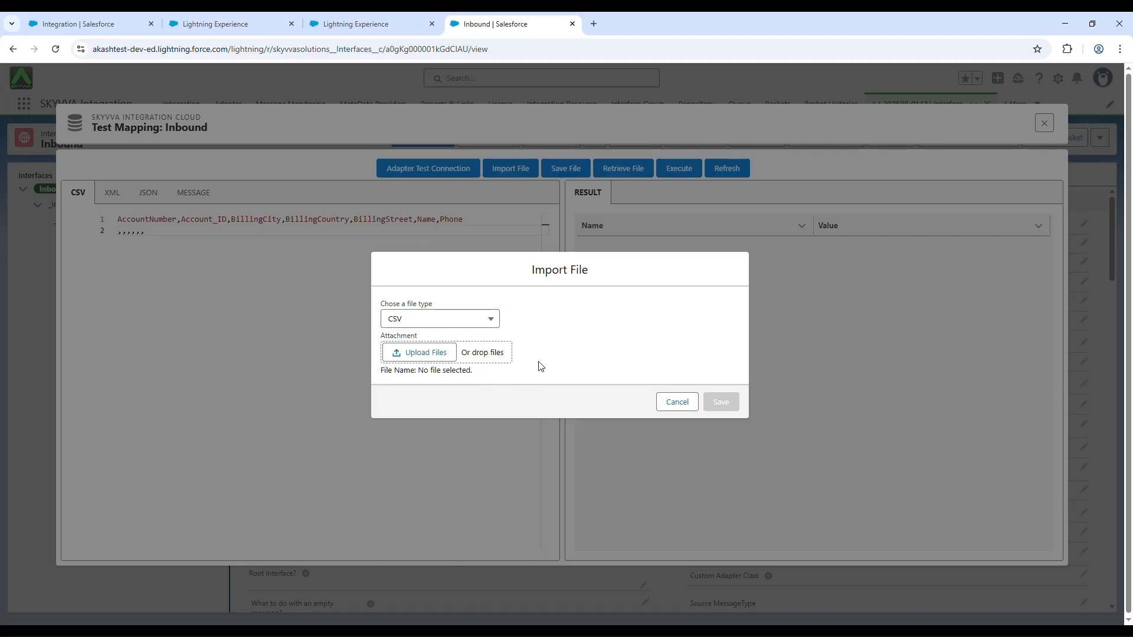
pyautogui.click(676, 404)
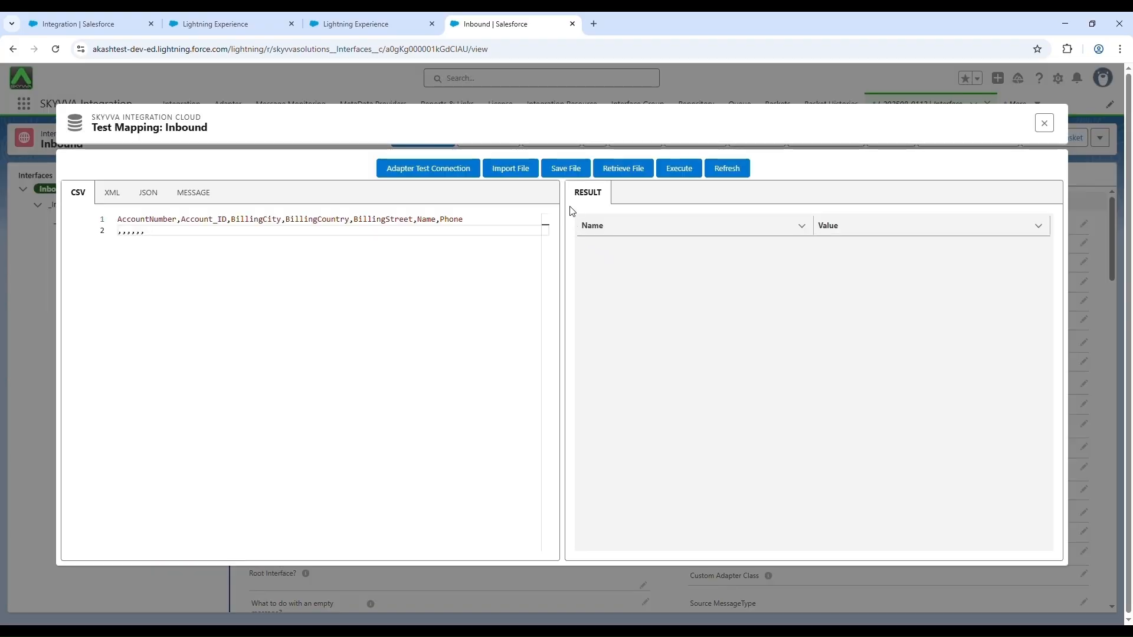
# Step: Save the CSV payload under the file name payloadCSV
pyautogui.click(567, 169)
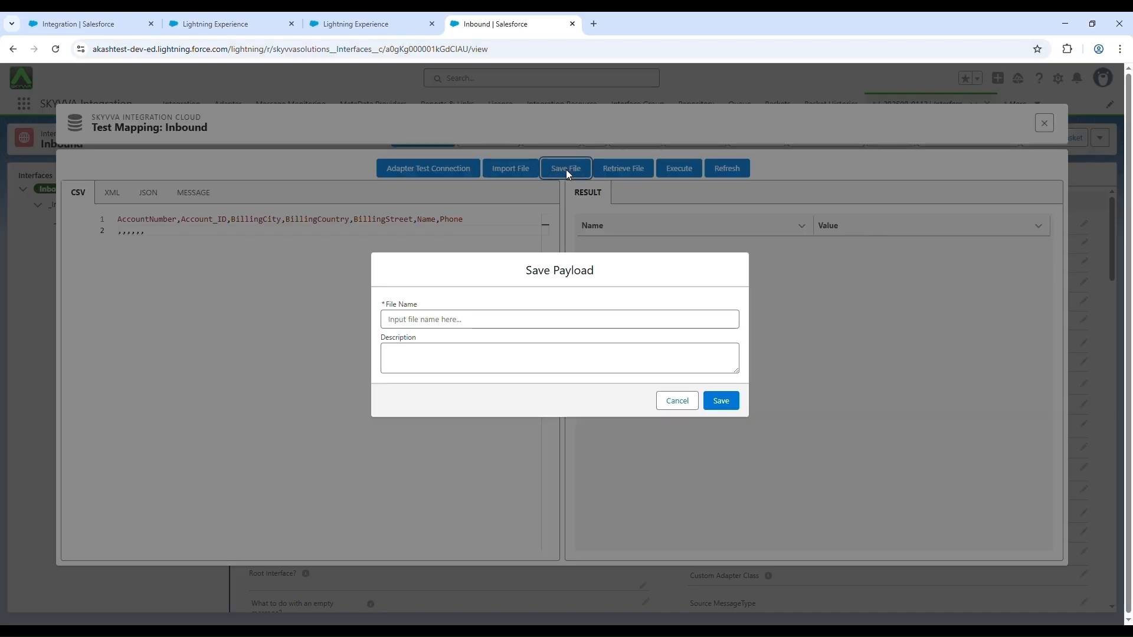
pyautogui.click(455, 325)
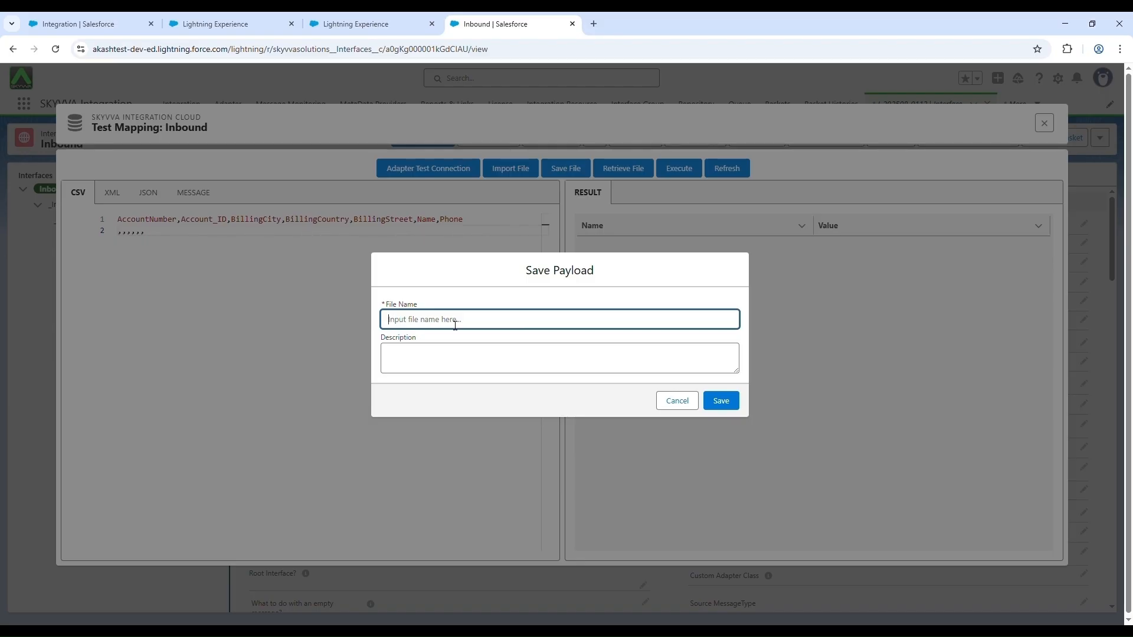
pyautogui.write('payloadCSV')
pyautogui.click(721, 401)
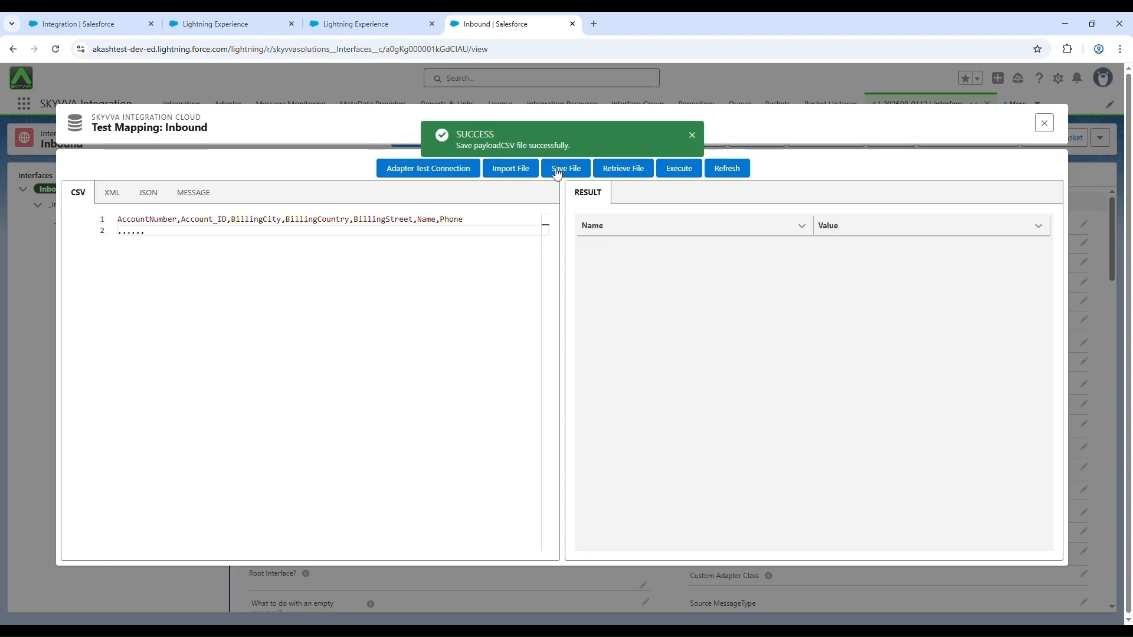
# Step: Retrieve the saved payloadCSV file into the CSV editor
pyautogui.click(625, 172)
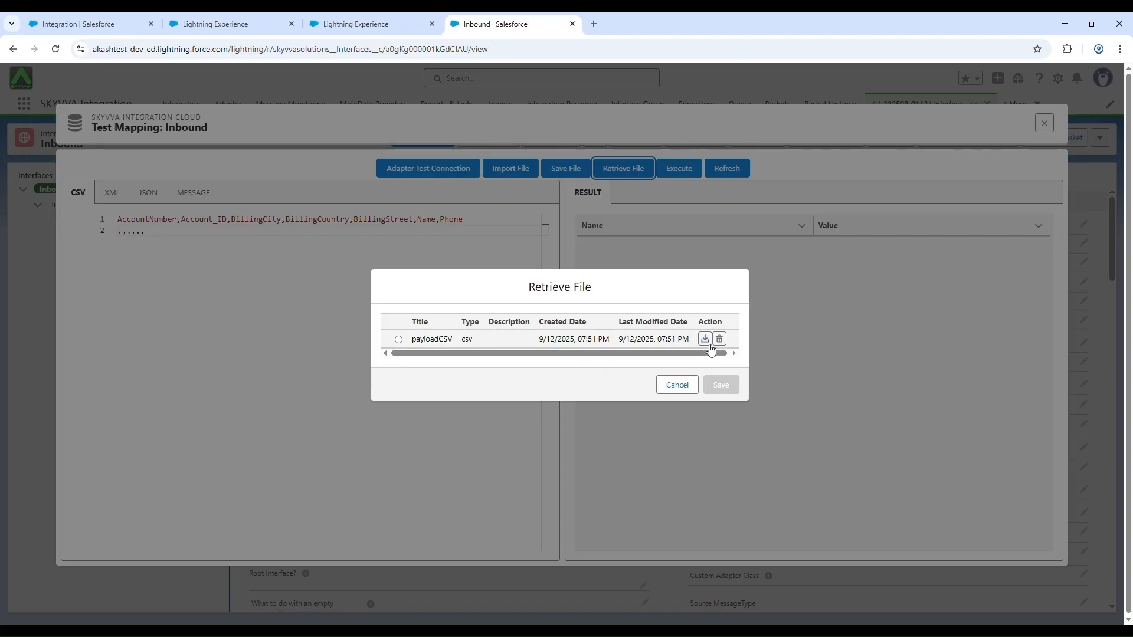
pyautogui.click(398, 339)
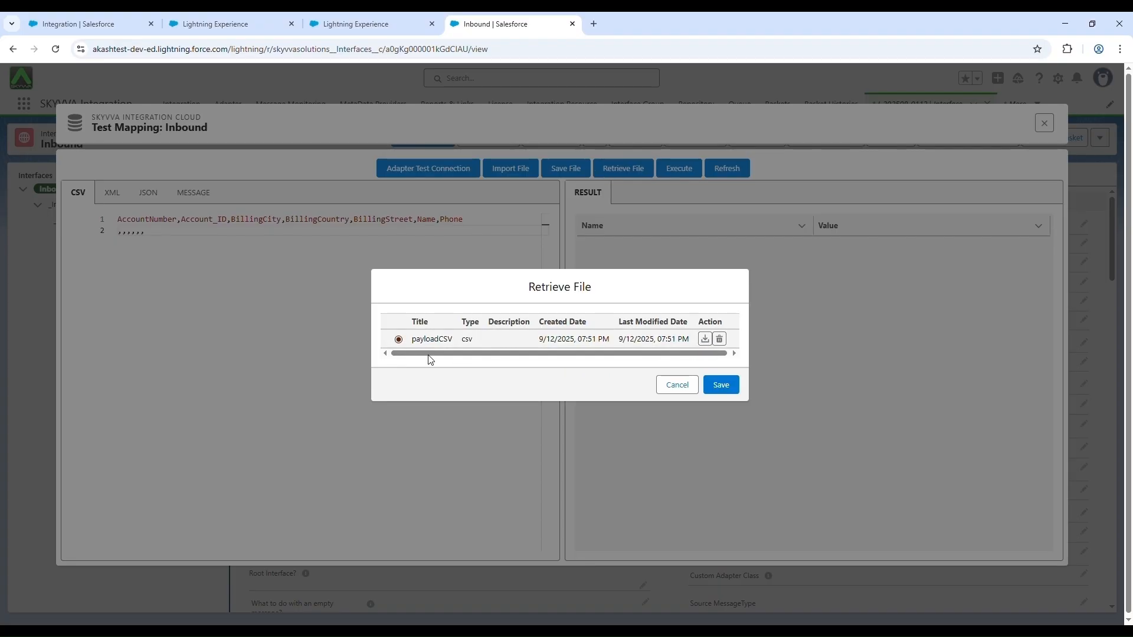
pyautogui.click(733, 392)
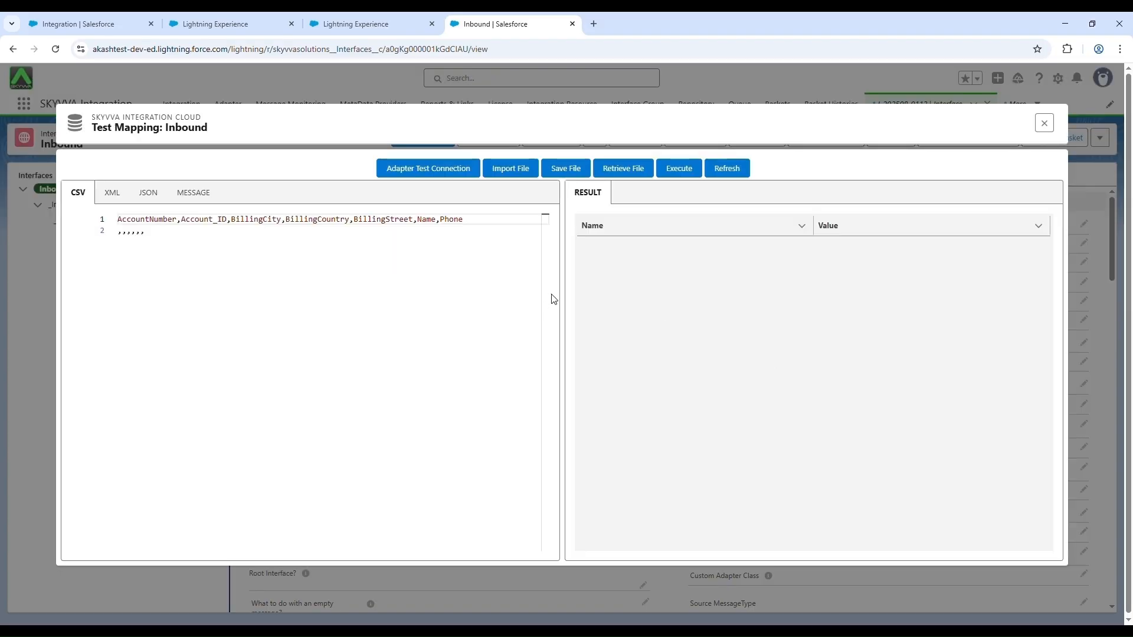
# Step: Save the XML payload as payloadXML and check for it in the list of retrievable files
pyautogui.click(118, 198)
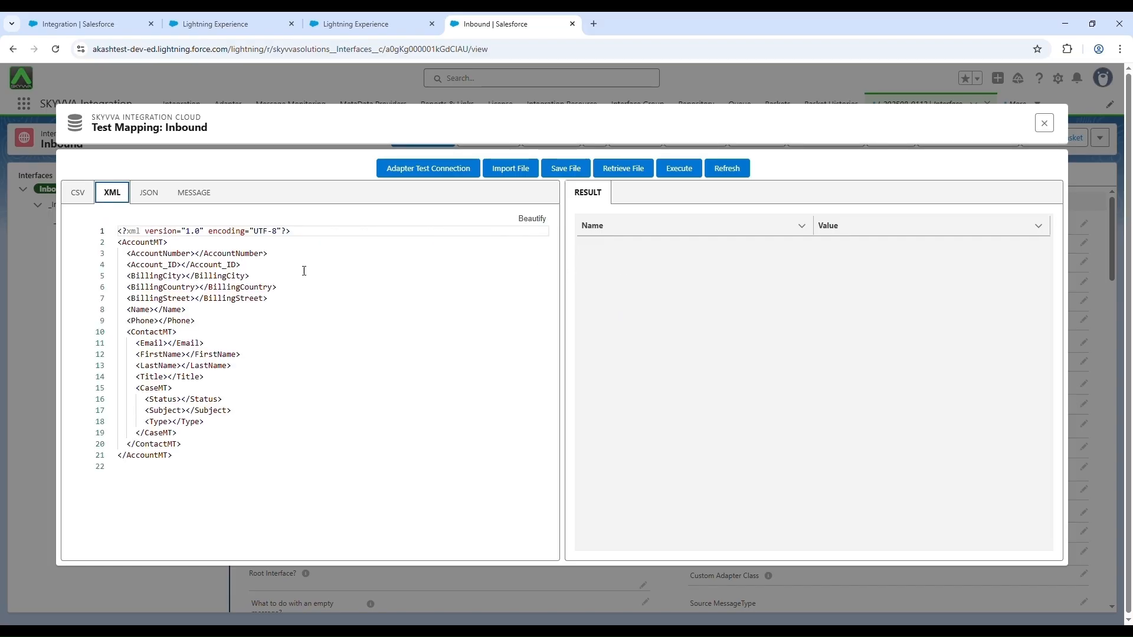
pyautogui.click(581, 171)
pyautogui.click(451, 326)
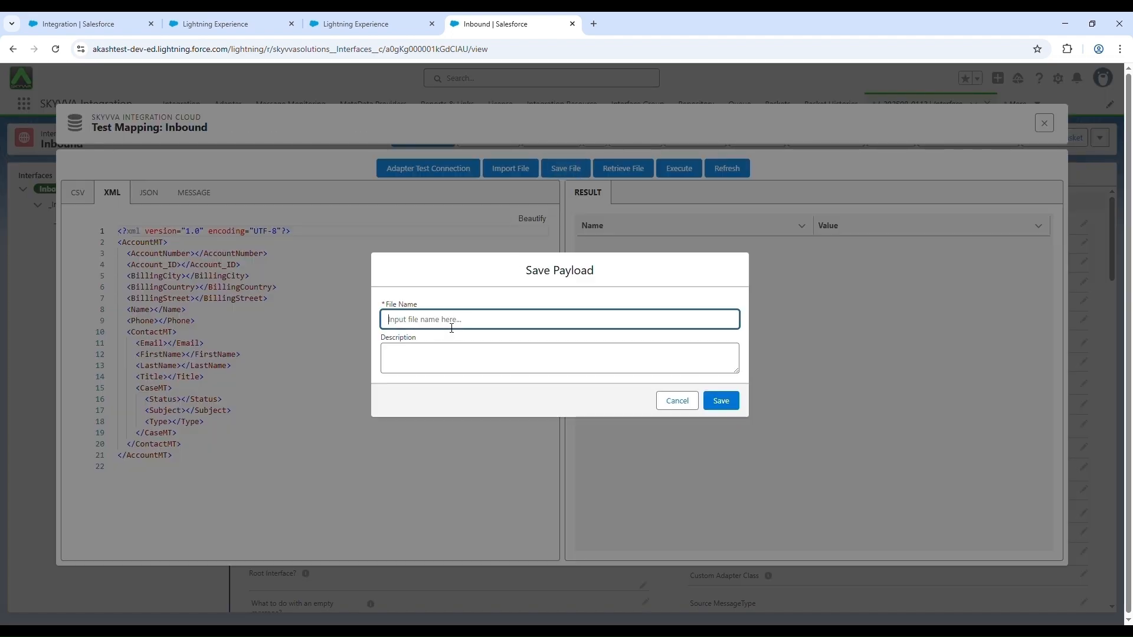
pyautogui.write('payloadXML')
pyautogui.click(735, 391)
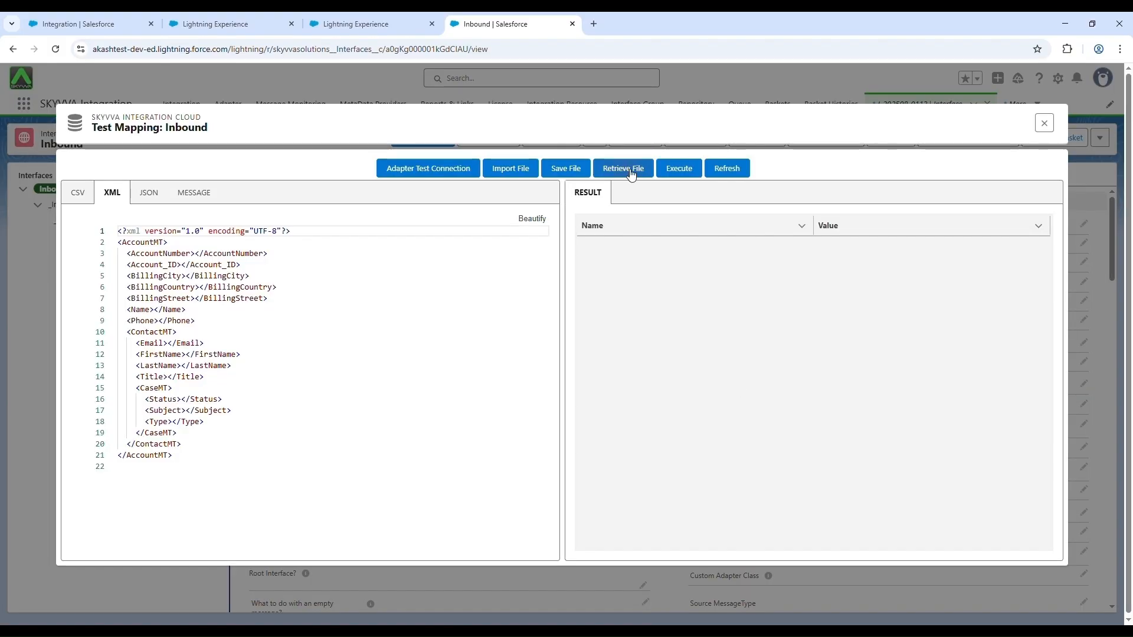
pyautogui.click(627, 171)
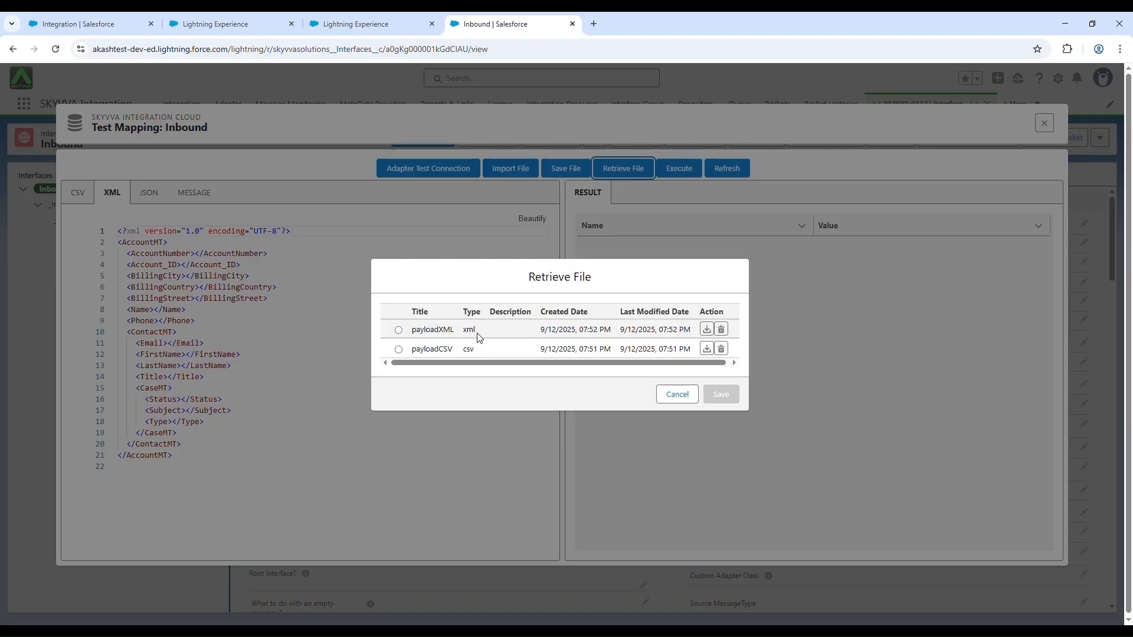
pyautogui.click(676, 394)
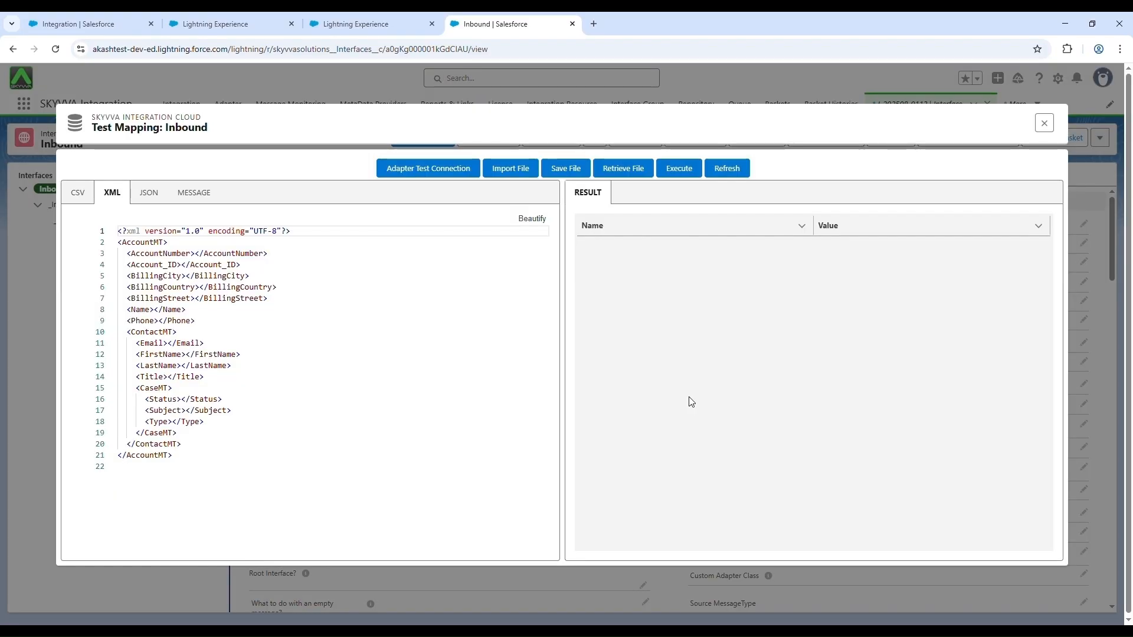
# Step: Save the JSON payload as payloadJSON and check for it in the list of retrievable files
pyautogui.click(151, 195)
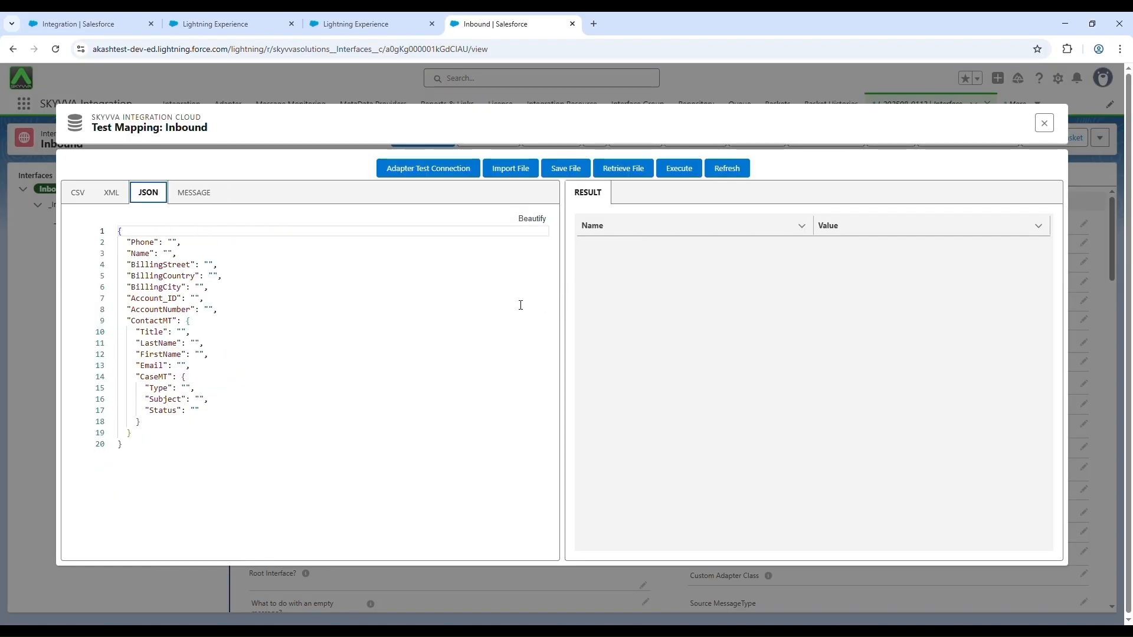
pyautogui.click(586, 171)
pyautogui.click(485, 324)
pyautogui.write('payload')
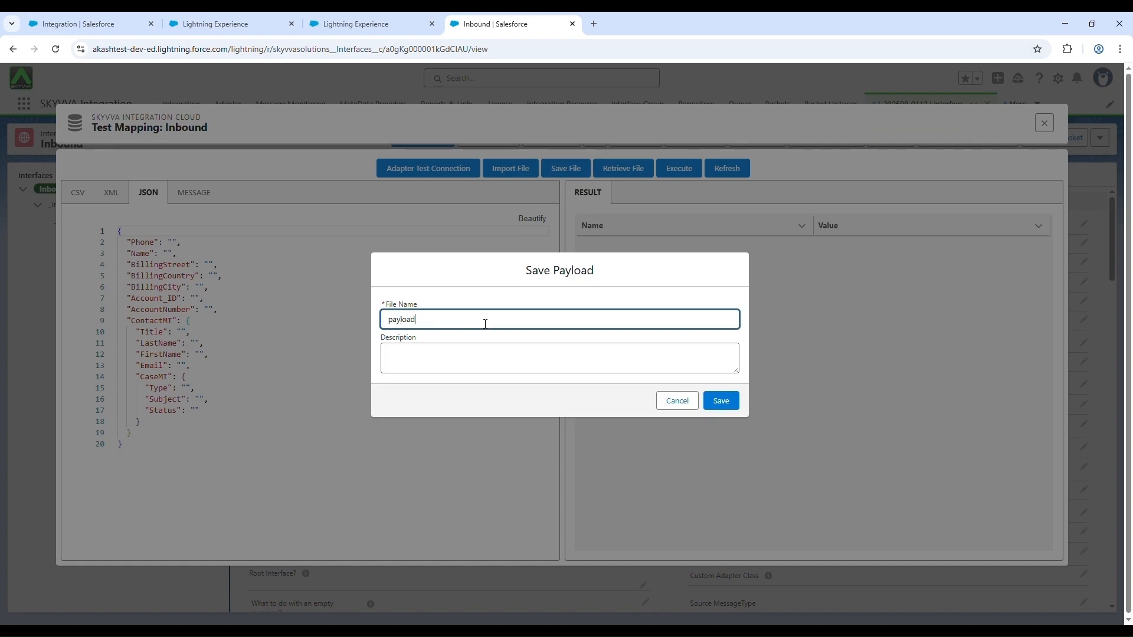
pyautogui.write('.')
pyautogui.write('SON')
pyautogui.hotkey('ctrl', 'a')
pyautogui.click(720, 401)
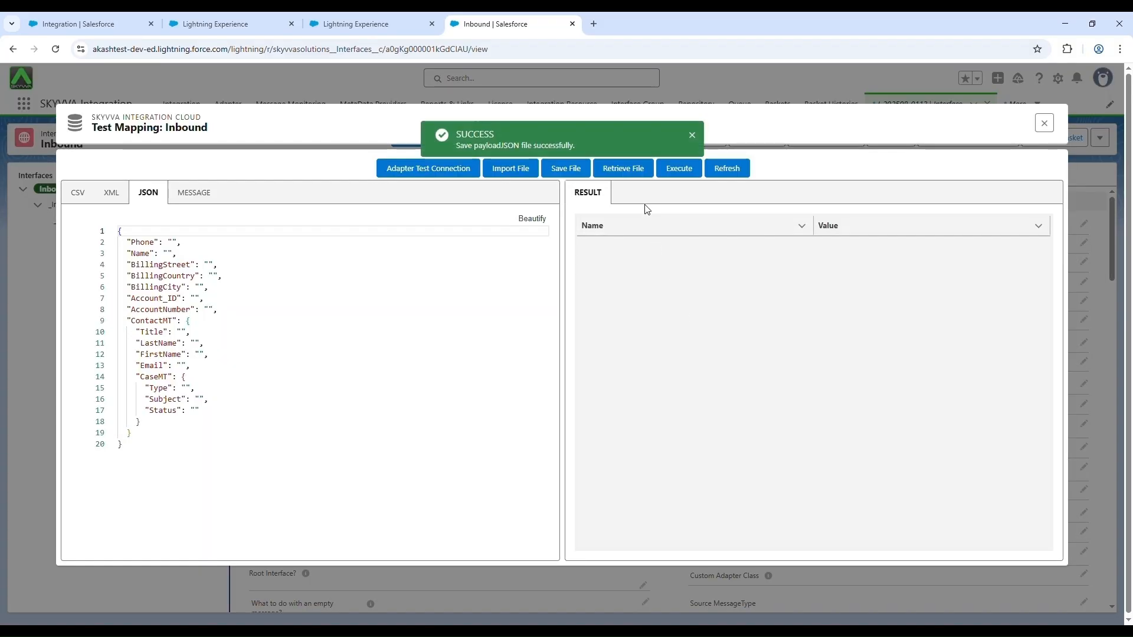
pyautogui.click(643, 172)
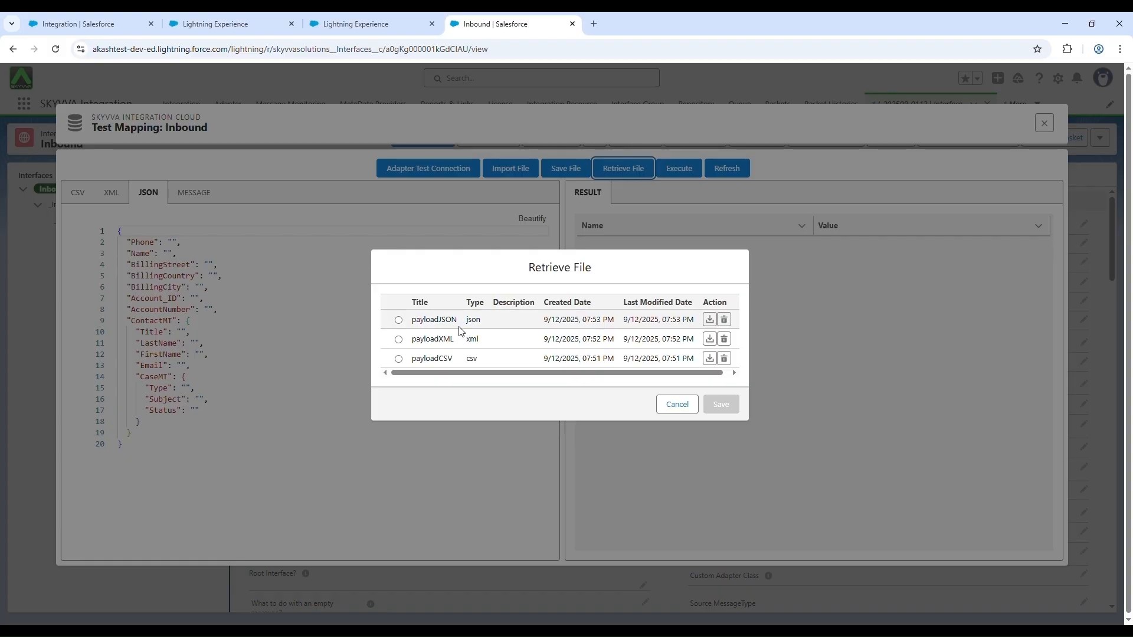
pyautogui.click(692, 409)
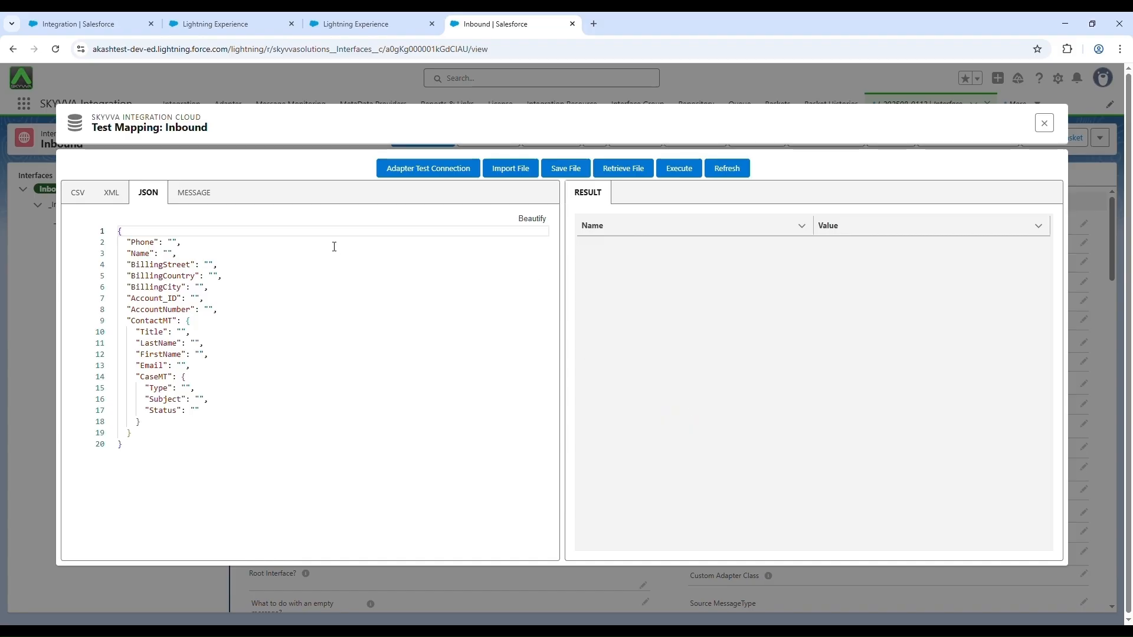
pyautogui.click(210, 192)
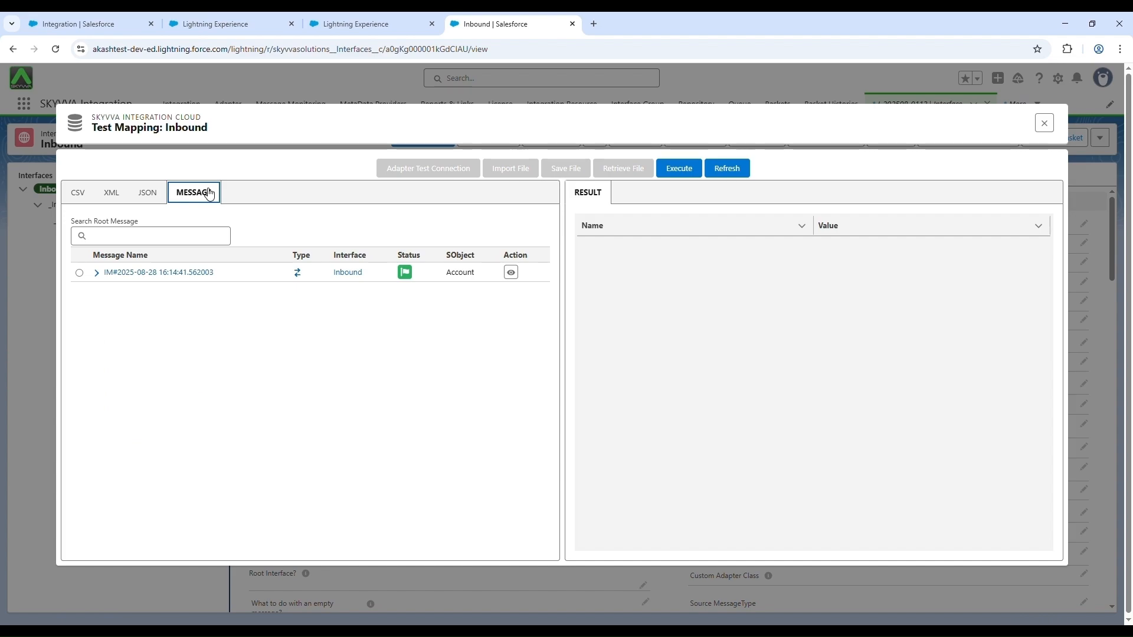
pyautogui.click(97, 273)
pyautogui.click(111, 292)
pyautogui.click(79, 272)
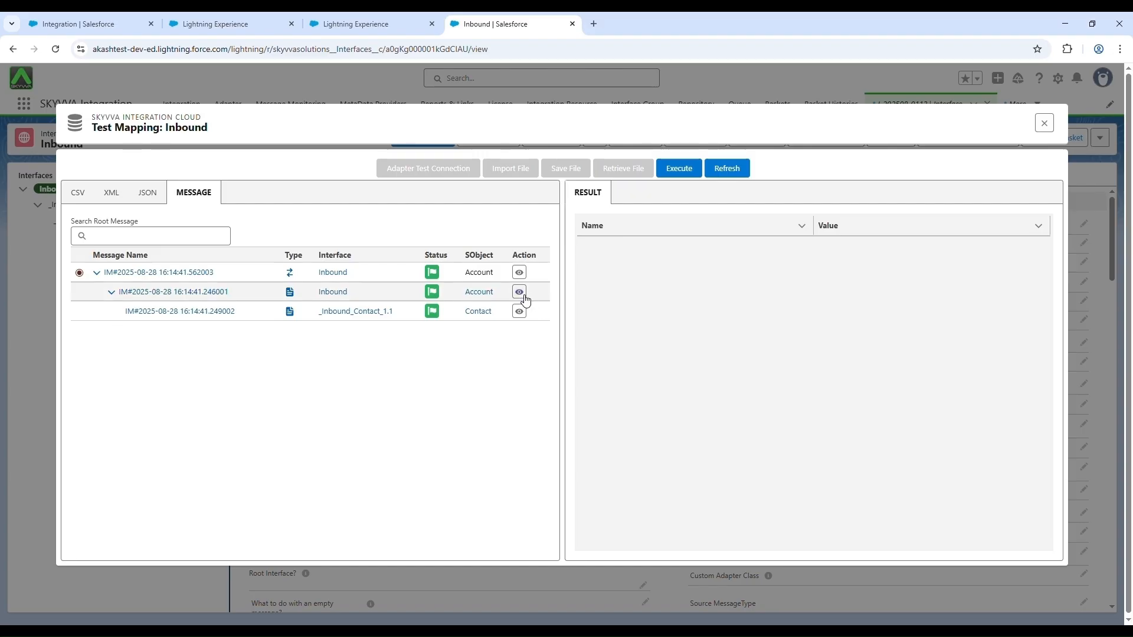
# Step: Examine the field values of the Account and Contact child messages
pyautogui.click(519, 292)
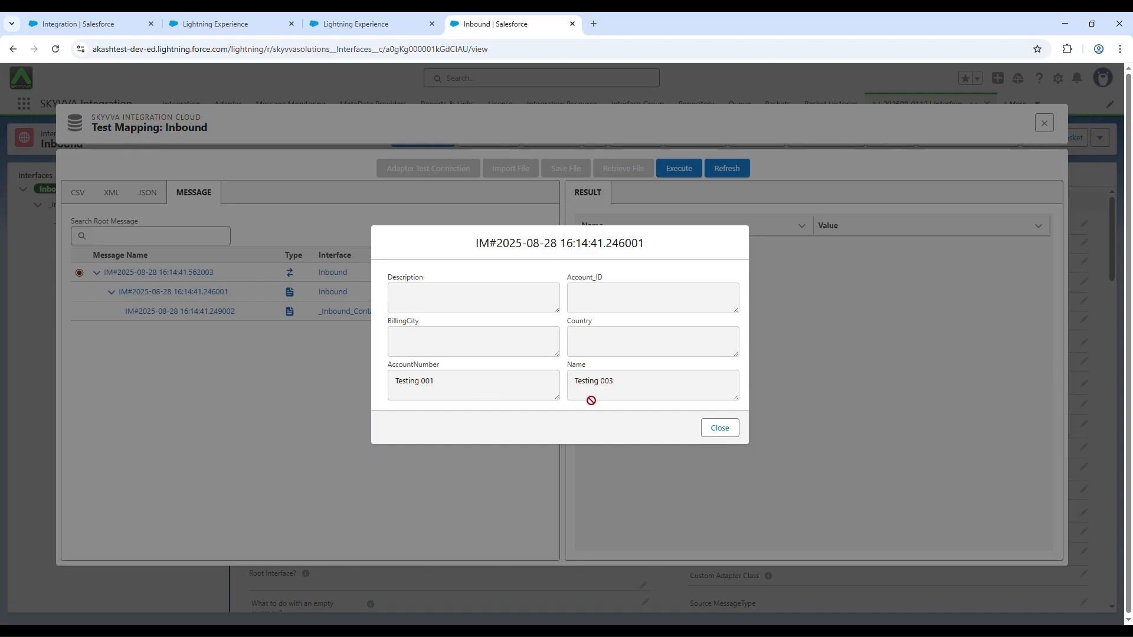
pyautogui.click(712, 429)
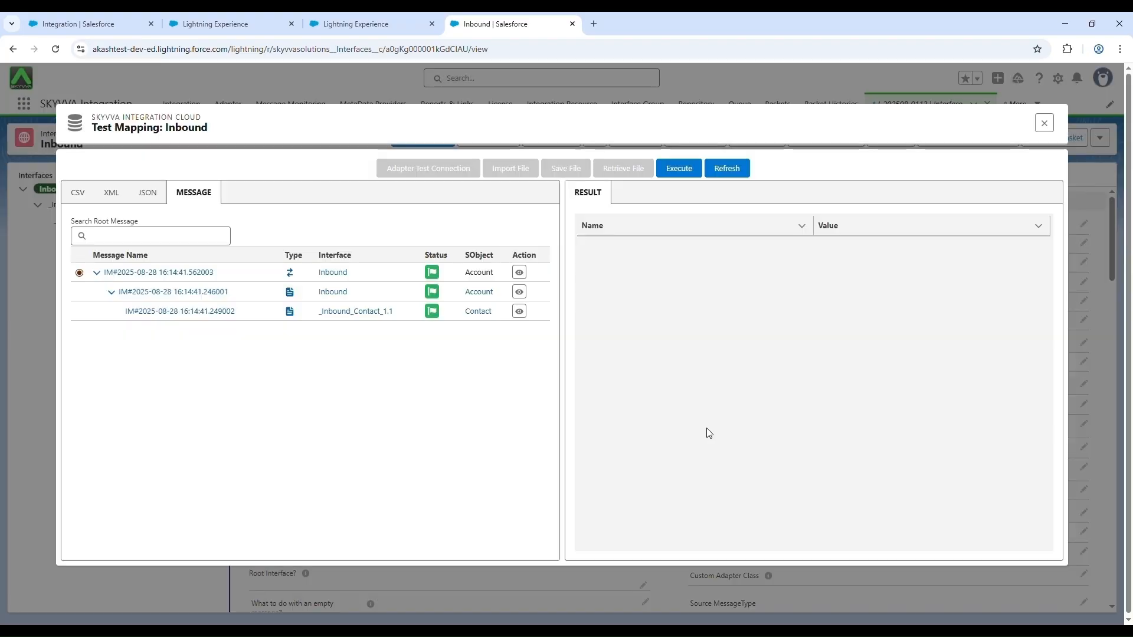
pyautogui.click(519, 312)
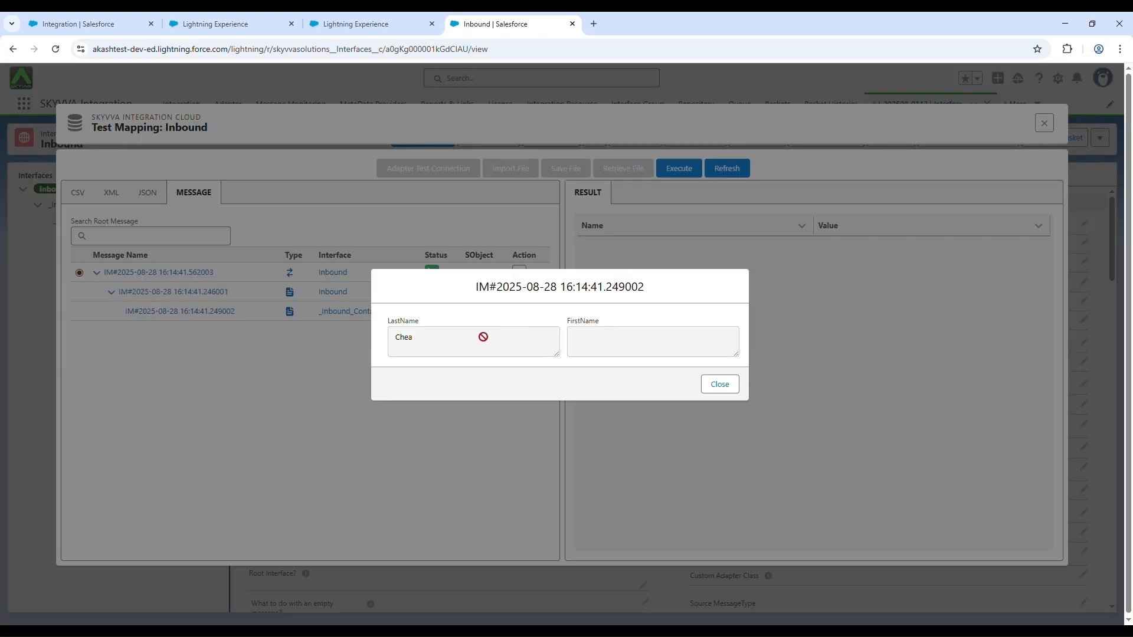
pyautogui.click(716, 392)
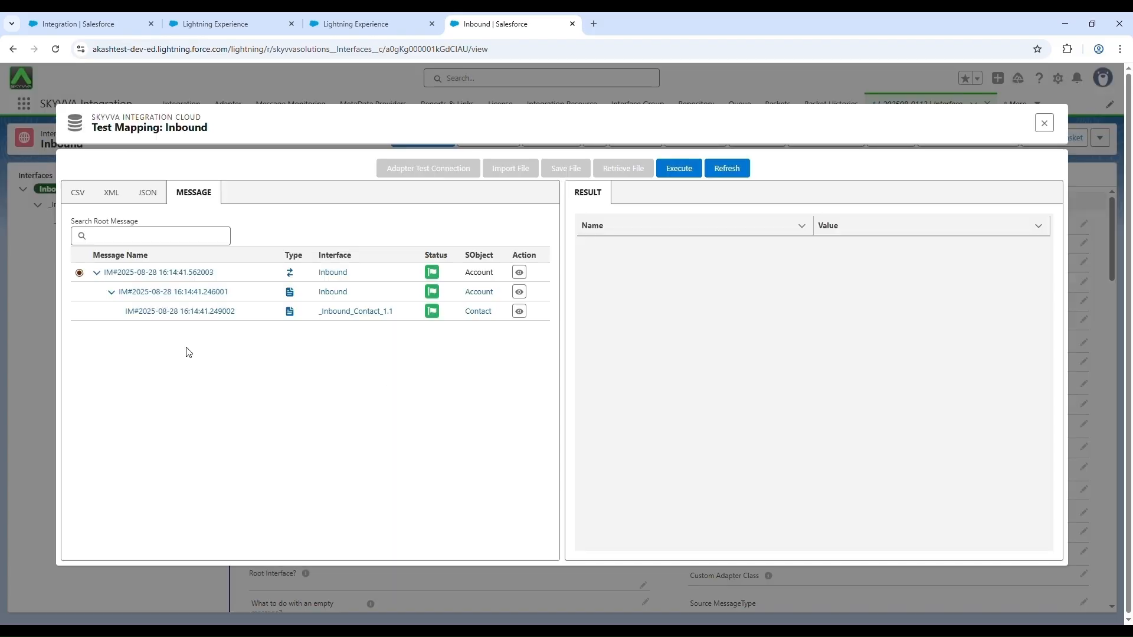
# Step: Execute the mapping test on the selected message and expand the Account and Contact nodes of its result
pyautogui.click(687, 173)
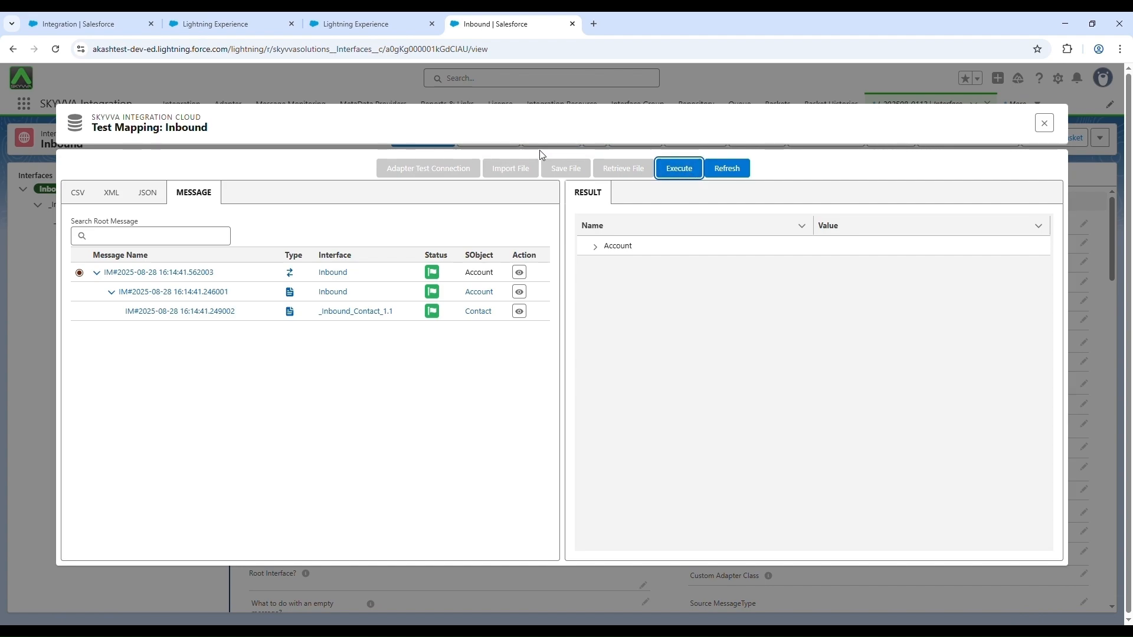
pyautogui.click(598, 249)
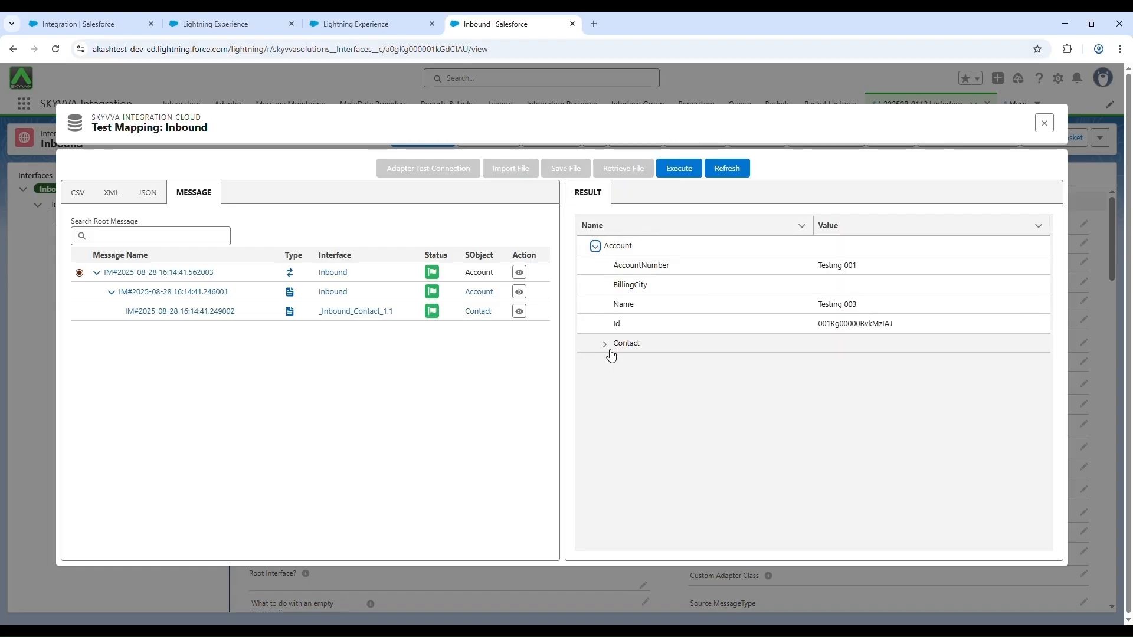
pyautogui.click(605, 347)
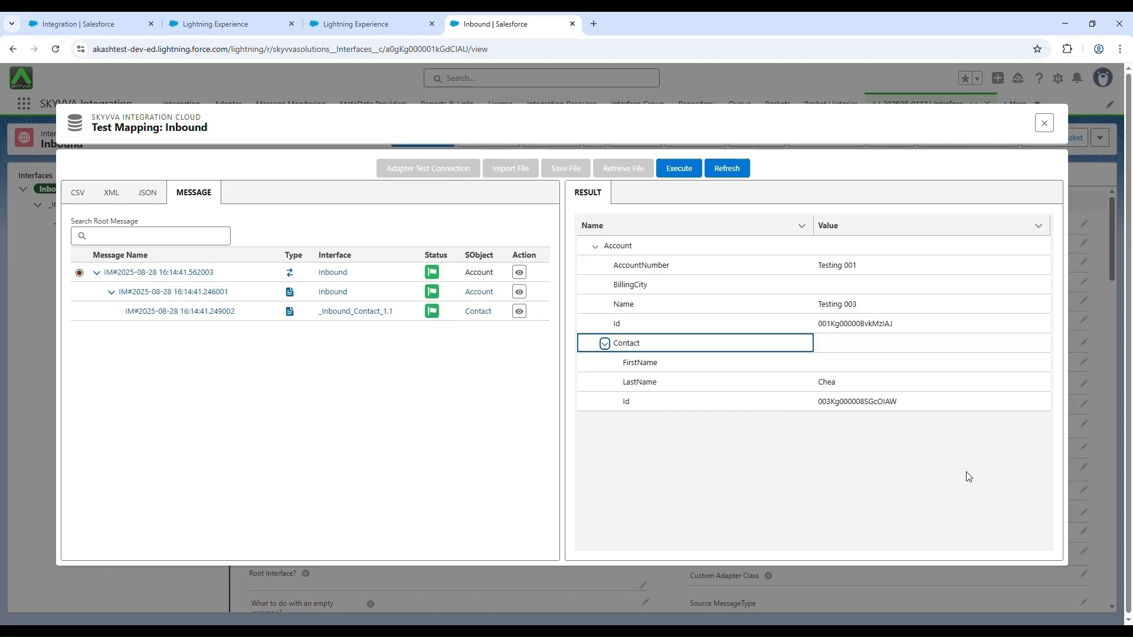
# Step: Refresh the mapping test to clear its result, and check the CSV, XML, JSON and message inputs after the reset
pyautogui.click(737, 171)
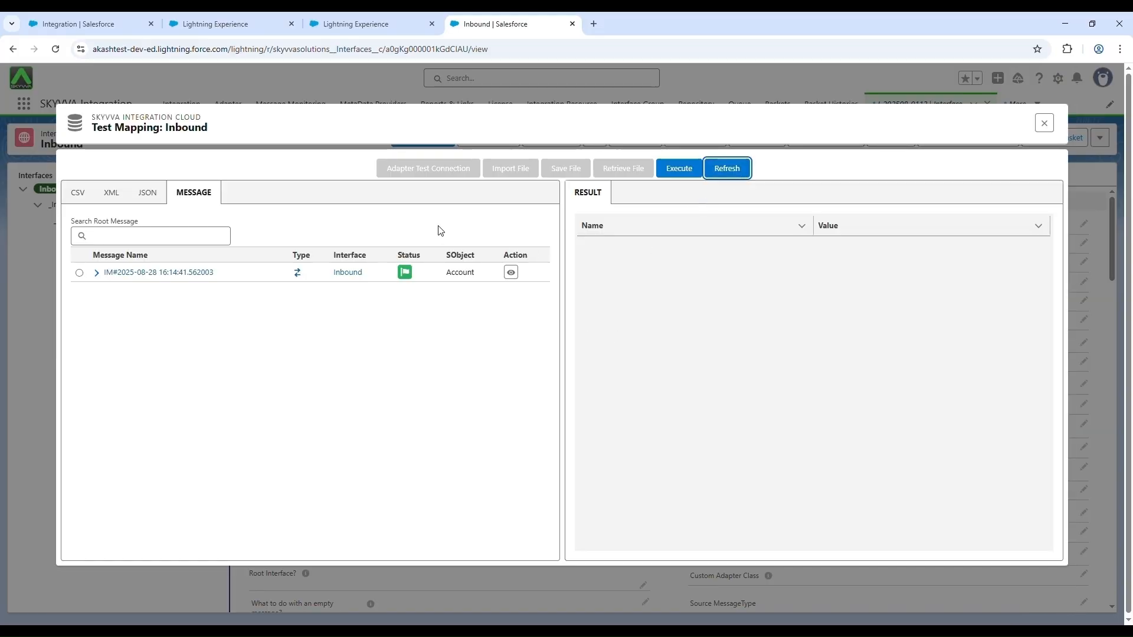
pyautogui.click(98, 274)
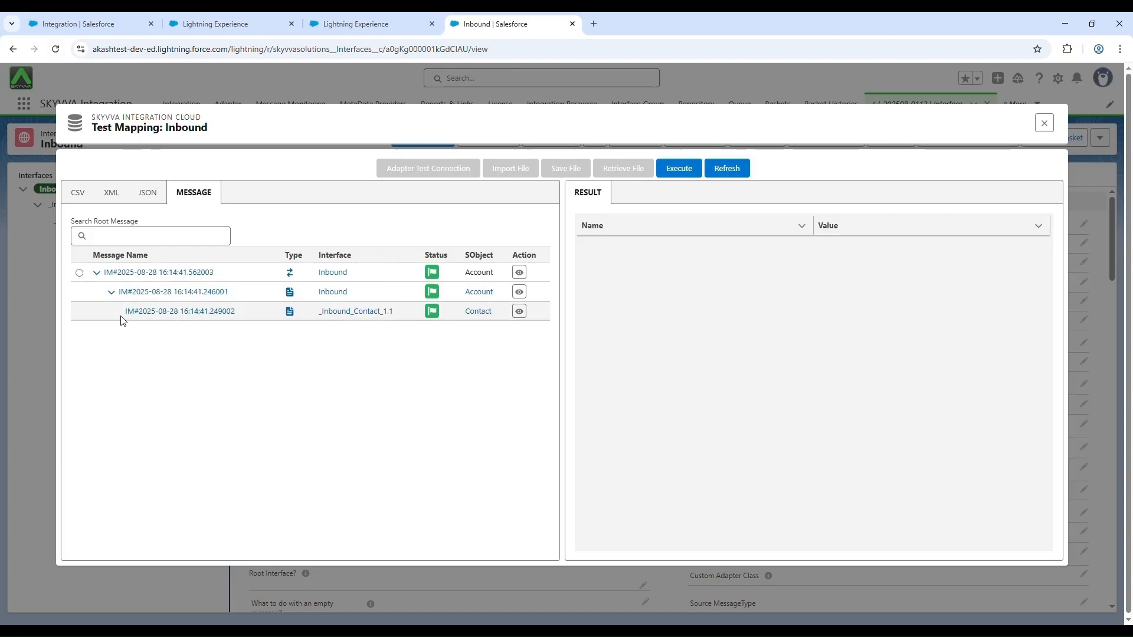
pyautogui.click(151, 197)
pyautogui.click(117, 196)
pyautogui.click(79, 193)
pyautogui.click(142, 197)
pyautogui.click(126, 200)
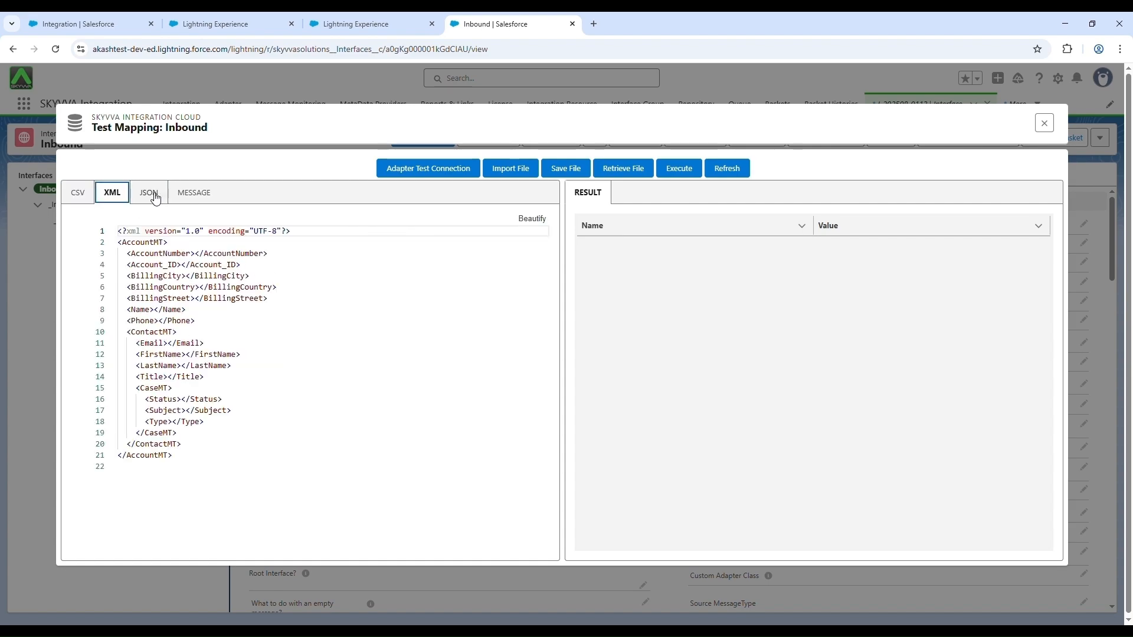
pyautogui.click(164, 200)
pyautogui.click(193, 200)
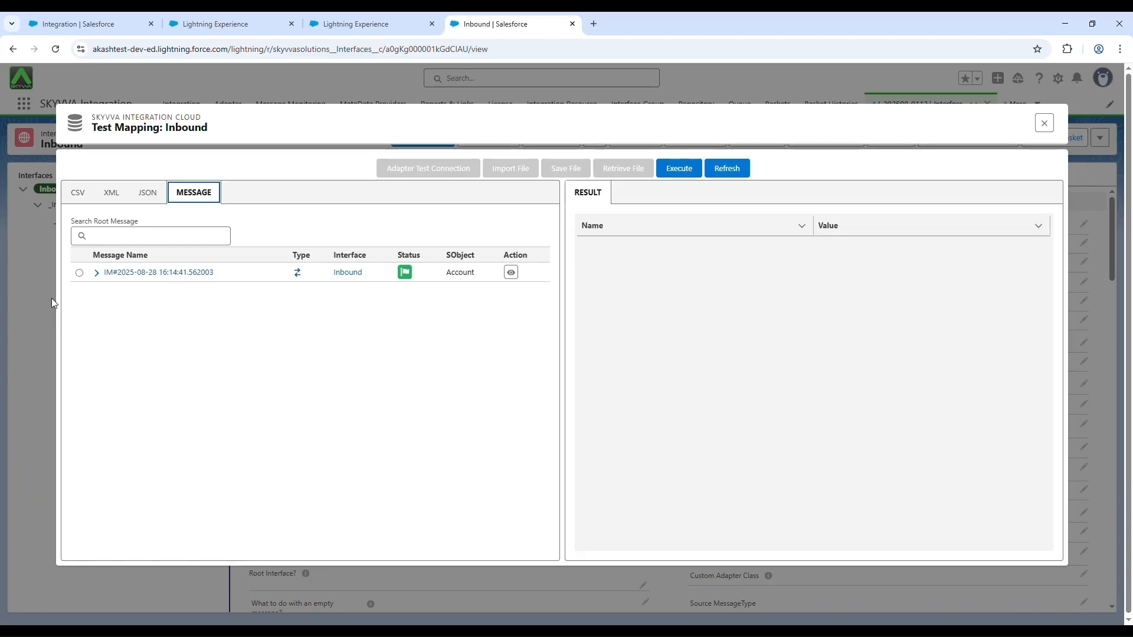
pyautogui.click(97, 273)
pyautogui.click(110, 292)
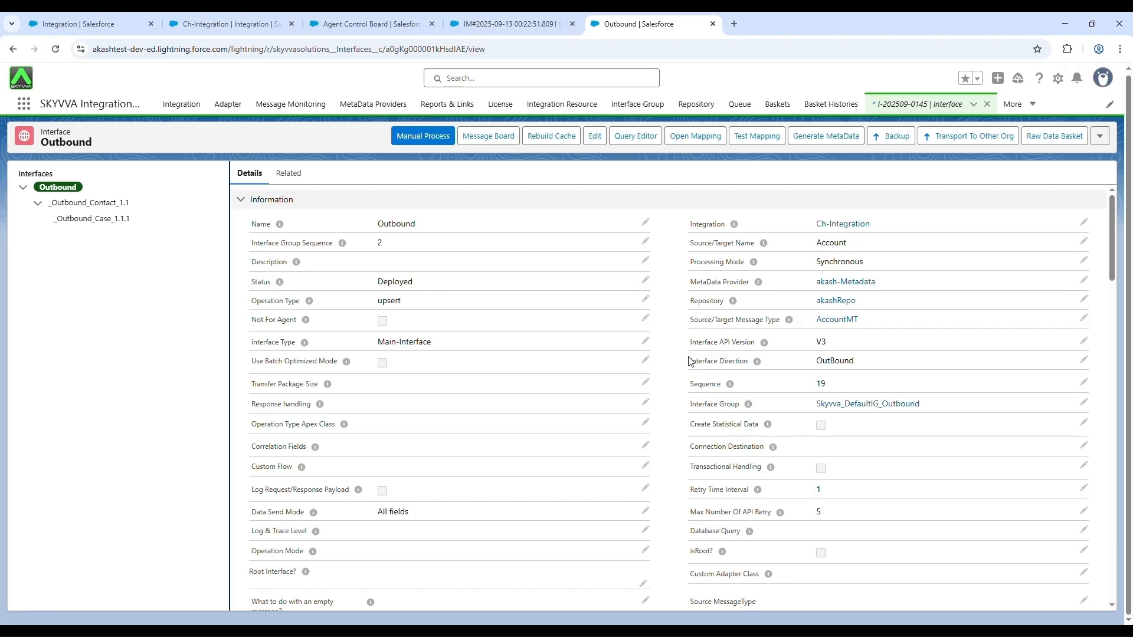
# Step: Open the mapping test for the Outbound interface and execute its SOQL query on Account
pyautogui.scroll(-2, 687, 361)
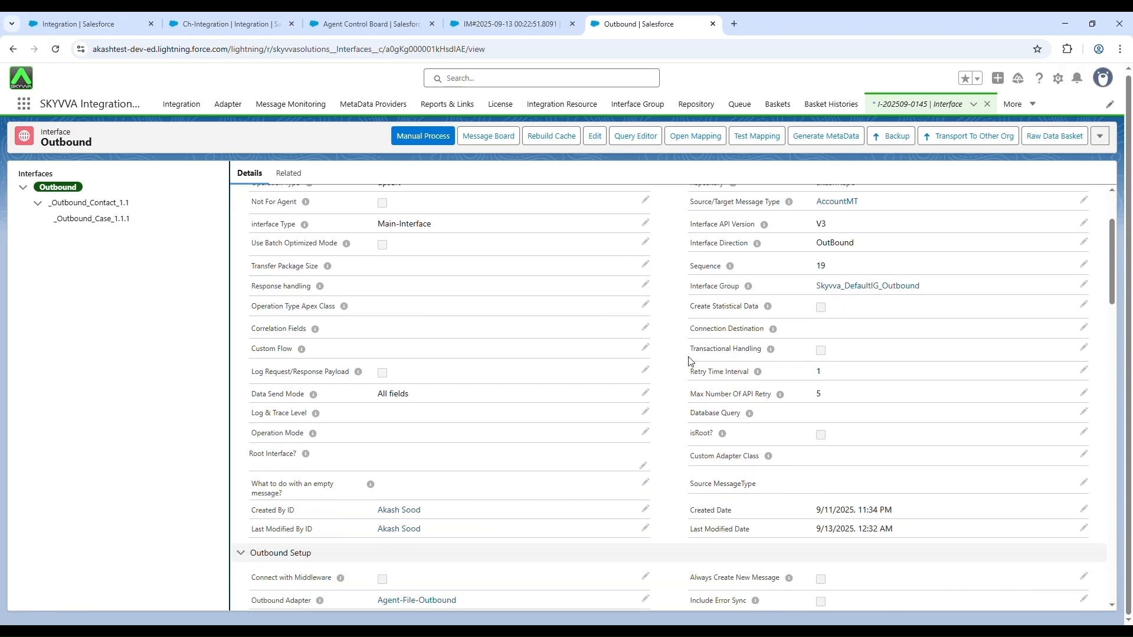
pyautogui.scroll(-4, 688, 361)
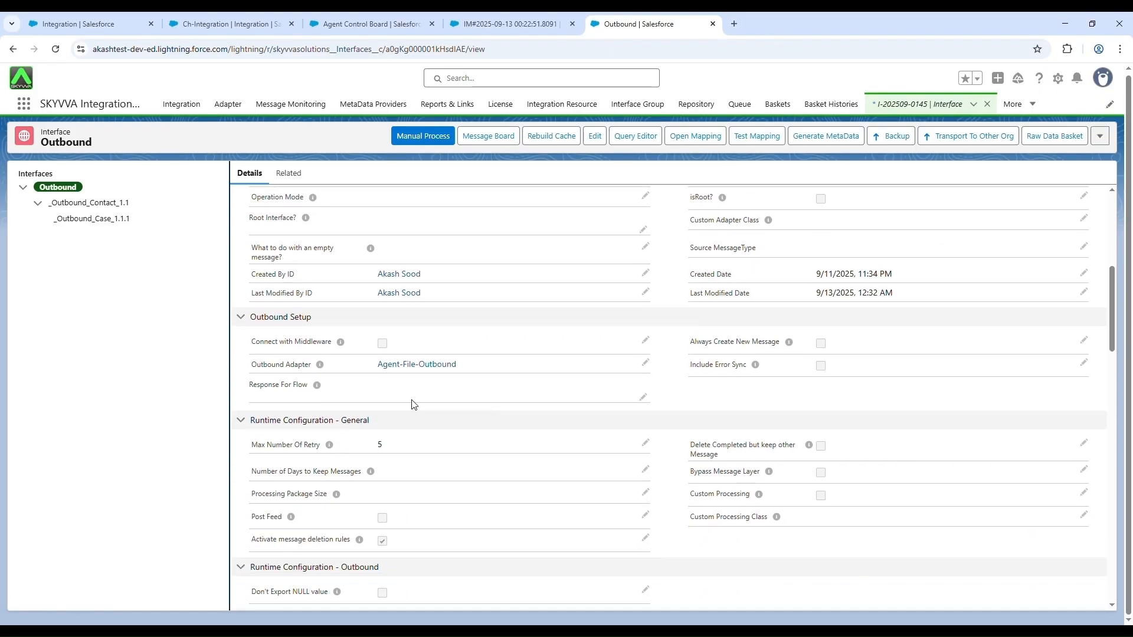
pyautogui.scroll(5, 414, 403)
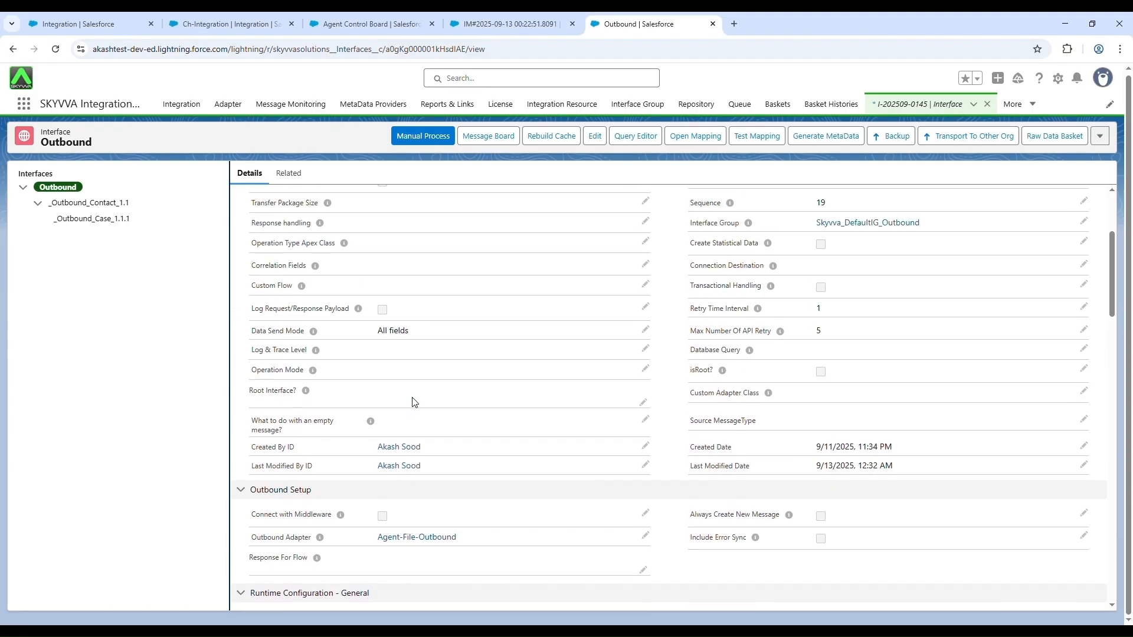
pyautogui.scroll(1, 414, 404)
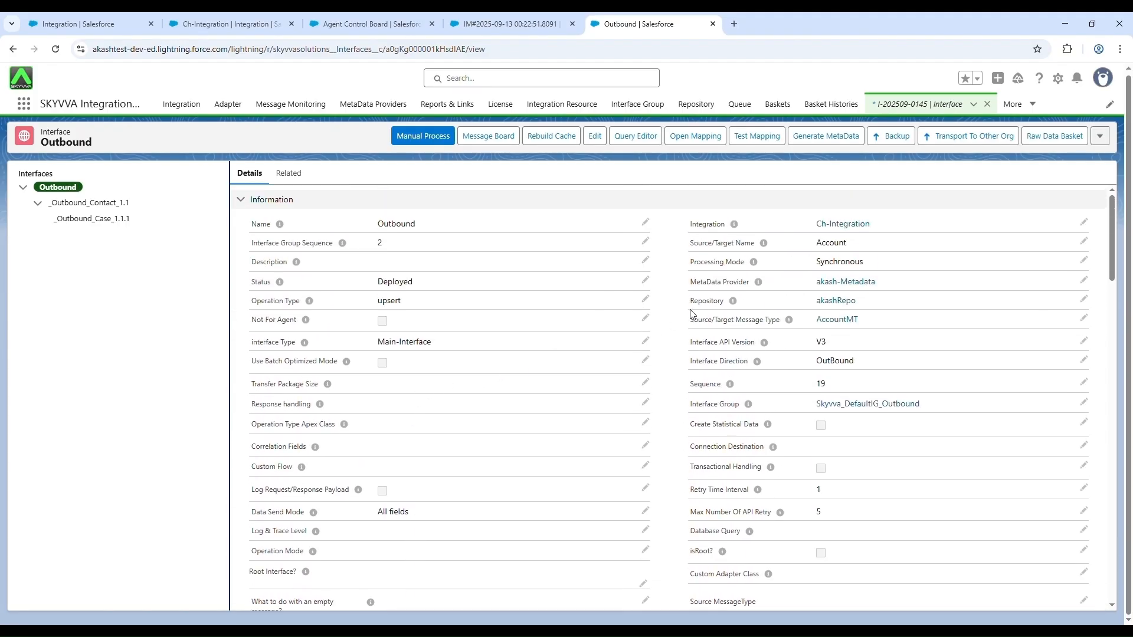
pyautogui.click(761, 139)
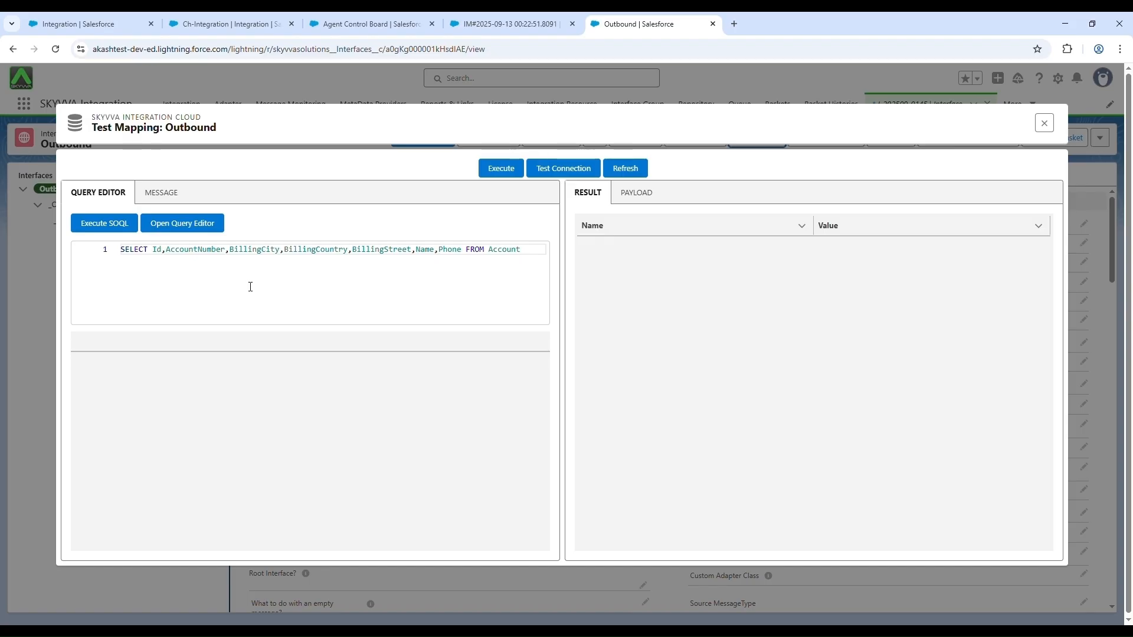
pyautogui.click(104, 224)
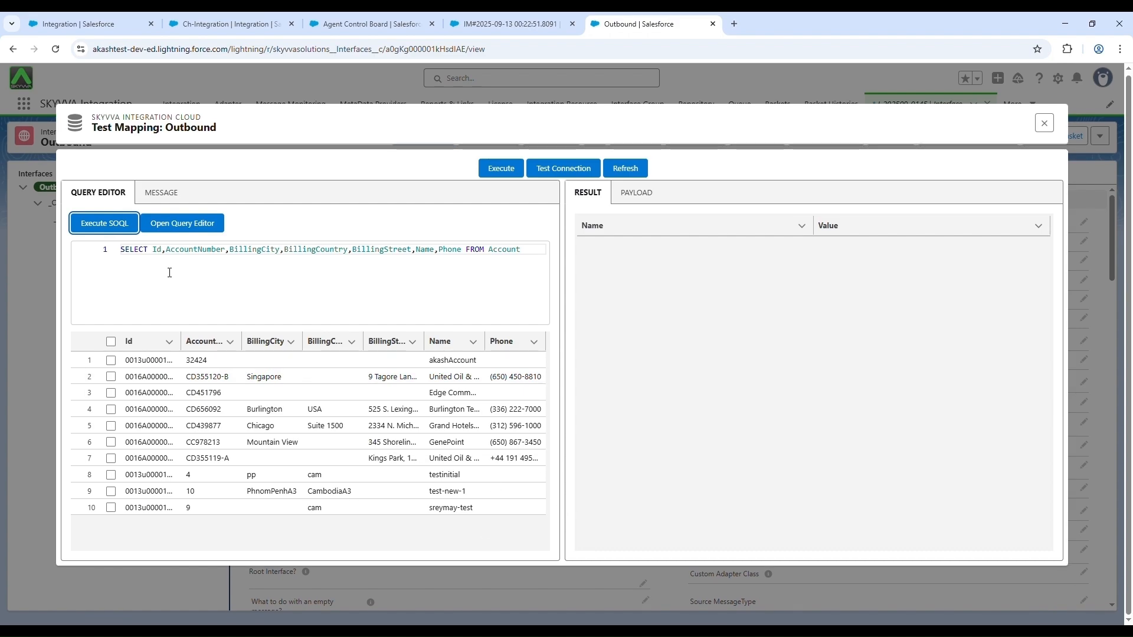
# Step: Open the SOQL query definition for the Outbound interface, execute the Account query there and review the returned records
pyautogui.click(185, 232)
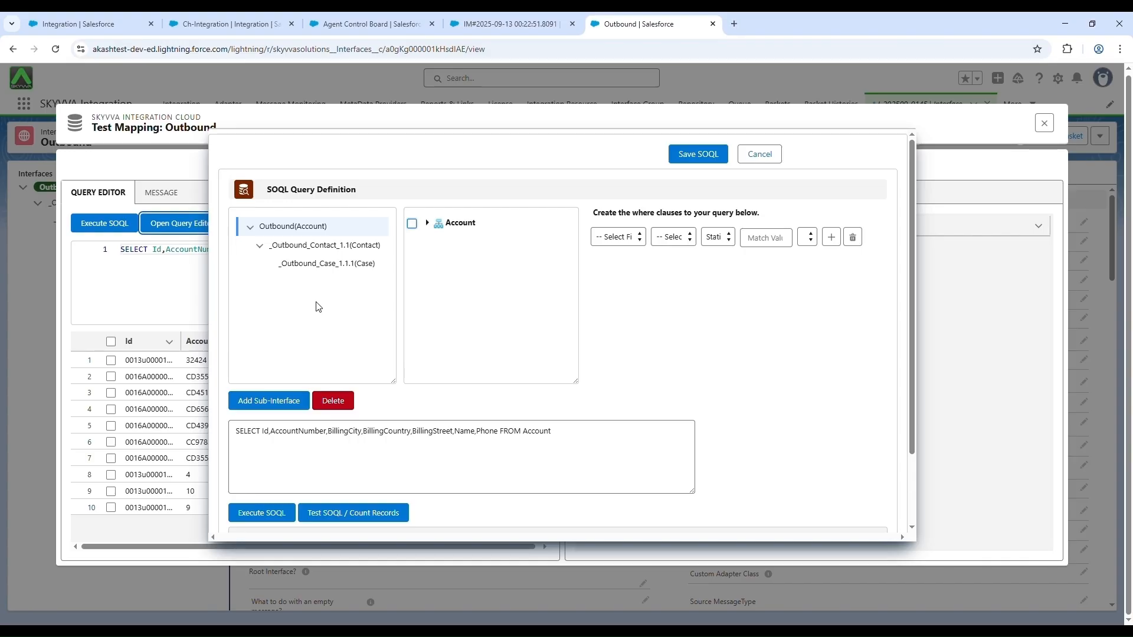
pyautogui.click(262, 512)
pyautogui.scroll(-5, 652, 475)
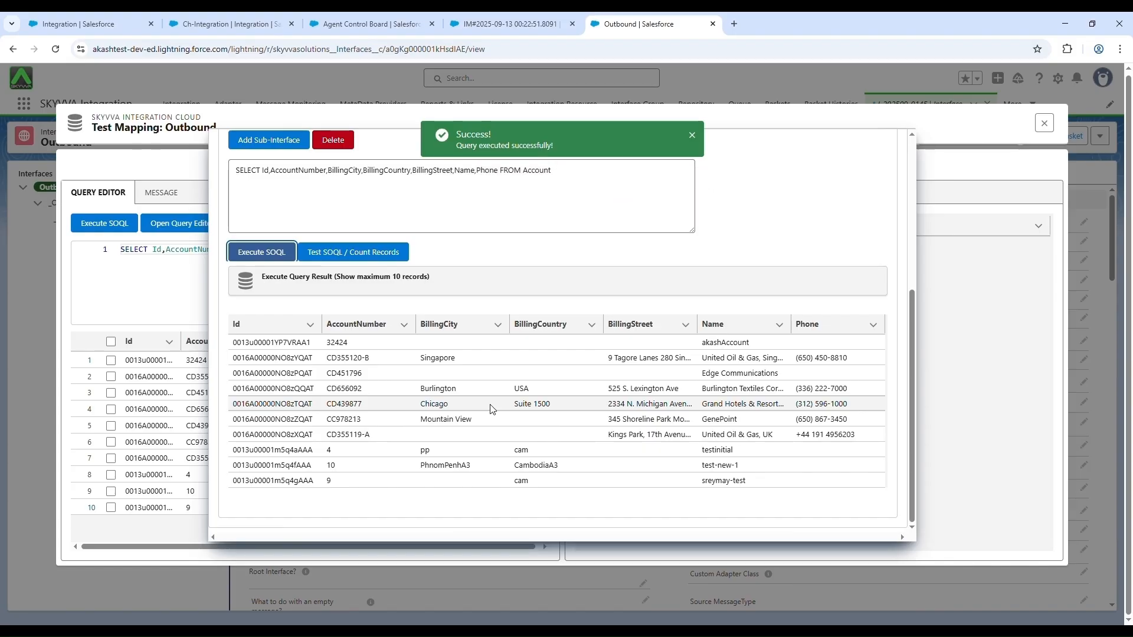
pyautogui.scroll(1, 493, 409)
pyautogui.scroll(-1, 493, 408)
pyautogui.scroll(5, 493, 409)
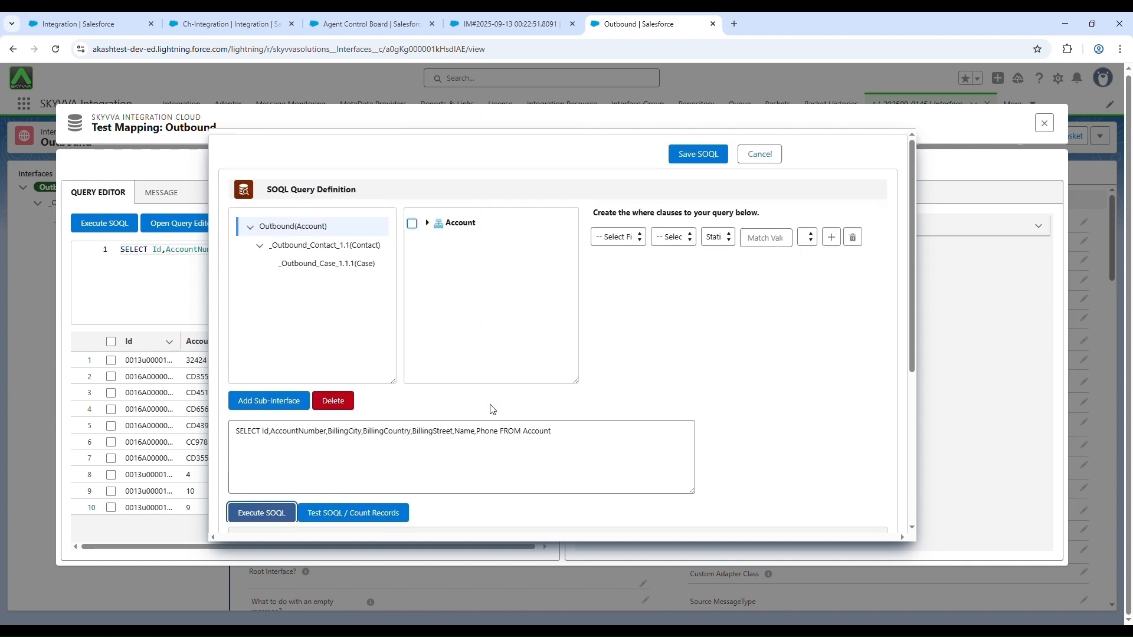
# Step: Execute the Contact query of the _Outbound_Contact_1.1 sub-interface to view its records
pyautogui.click(325, 246)
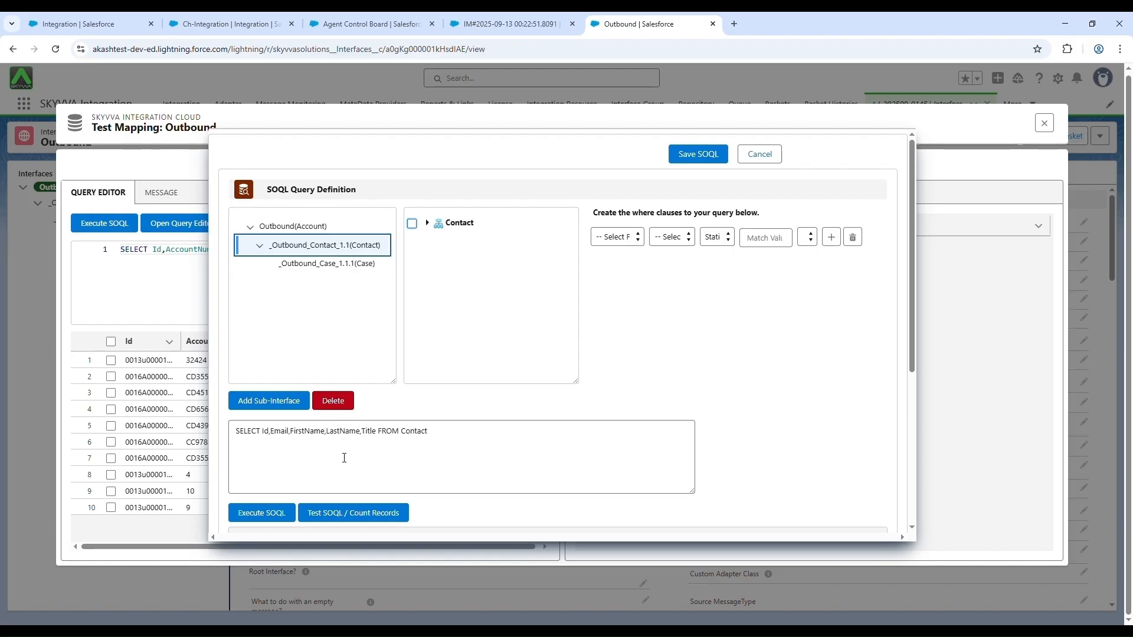
pyautogui.scroll(-1, 342, 458)
pyautogui.scroll(-4, 343, 458)
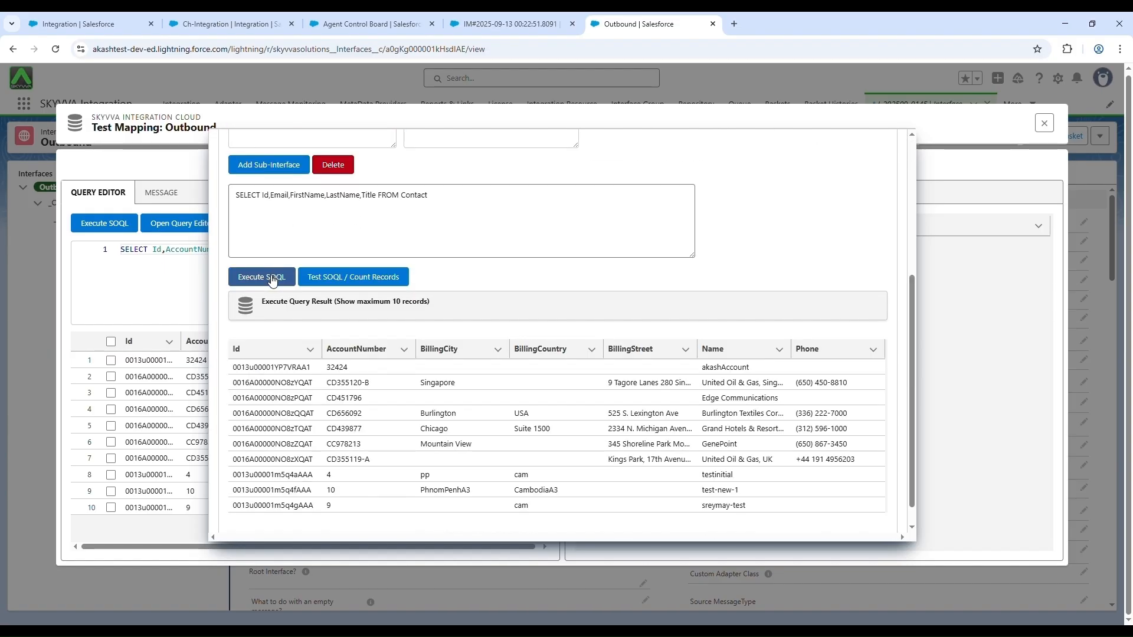
pyautogui.click(272, 278)
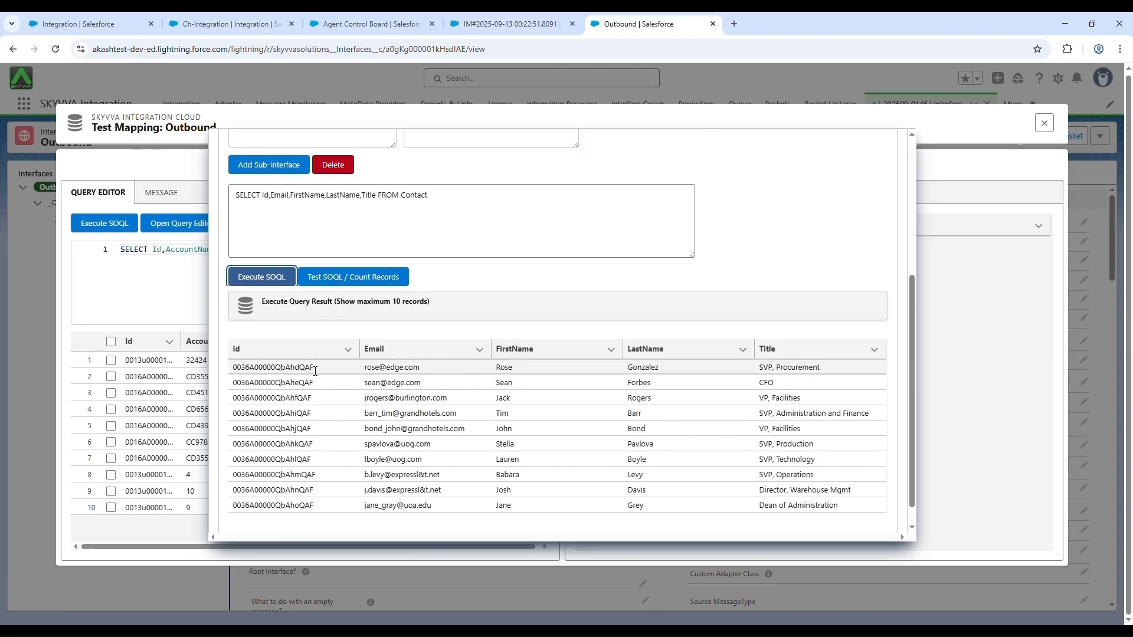
# Step: Execute the Case query of the _Outbound_Case_1.1.1 sub-interface to view its records
pyautogui.scroll(4, 336, 271)
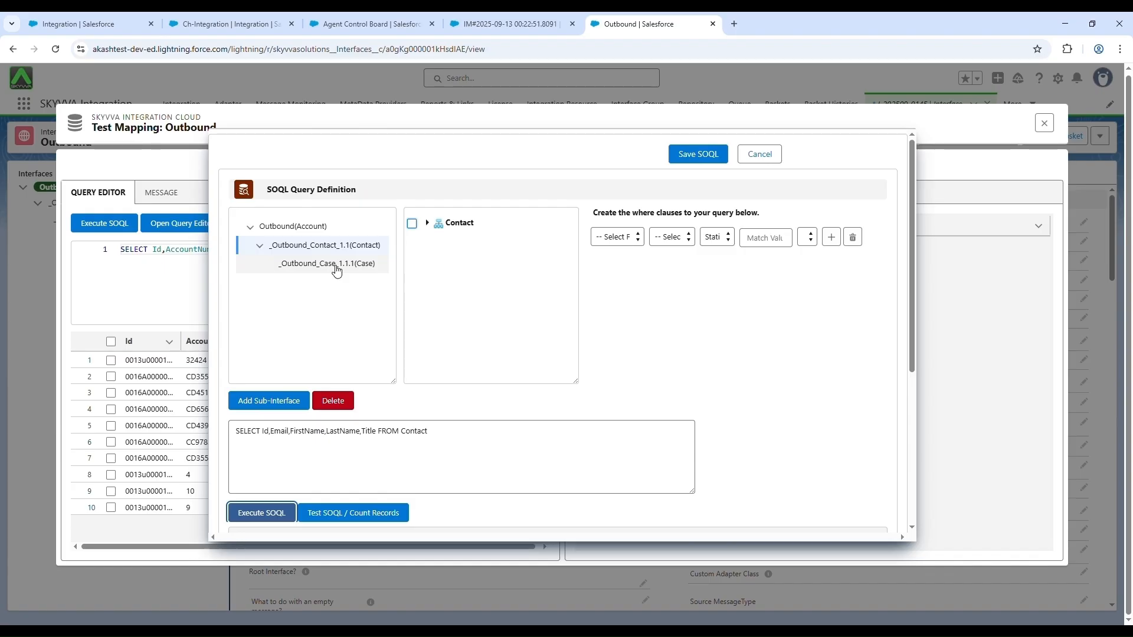
pyautogui.click(336, 265)
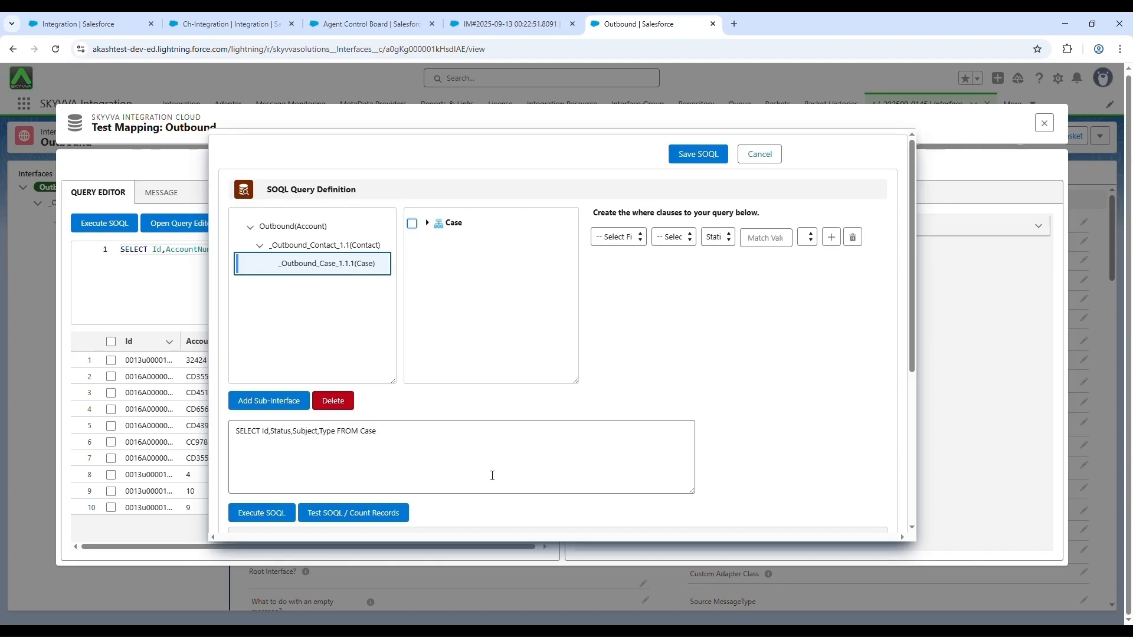
pyautogui.scroll(-4, 488, 472)
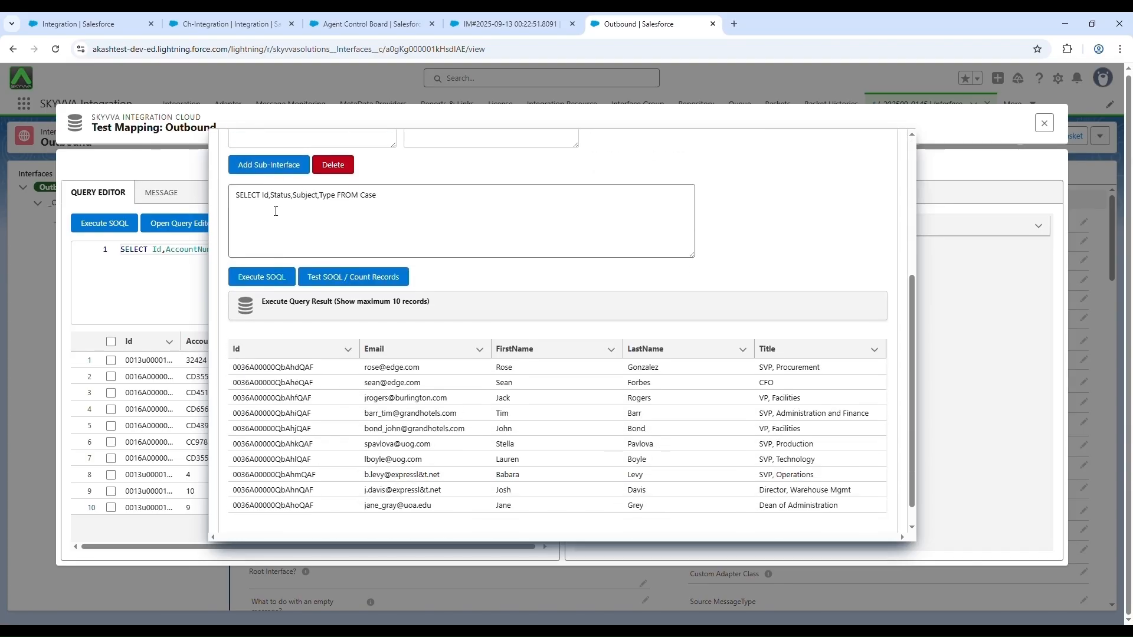
pyautogui.click(278, 278)
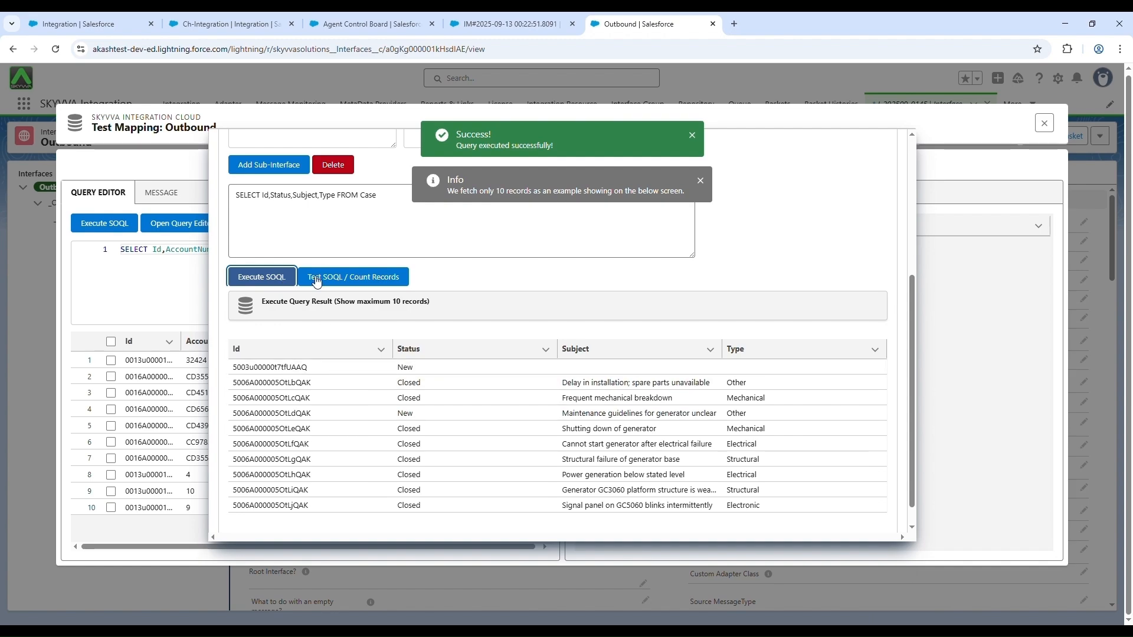
# Step: Test the syntax of the Case query and count the records it finds
pyautogui.scroll(2, 413, 390)
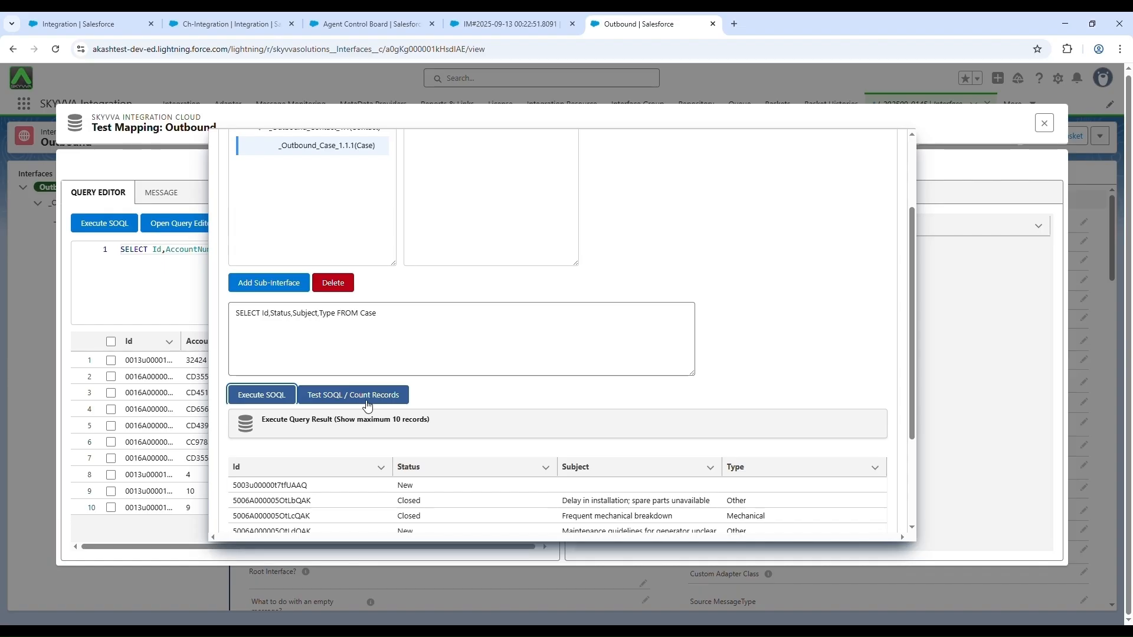
pyautogui.click(367, 405)
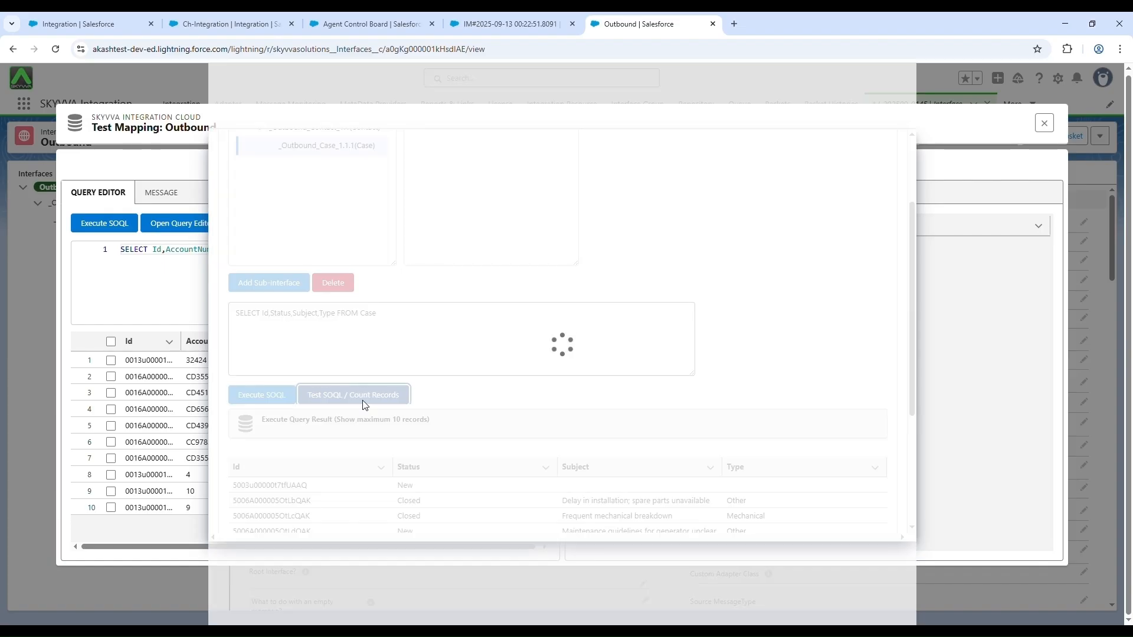
pyautogui.scroll(-3, 626, 404)
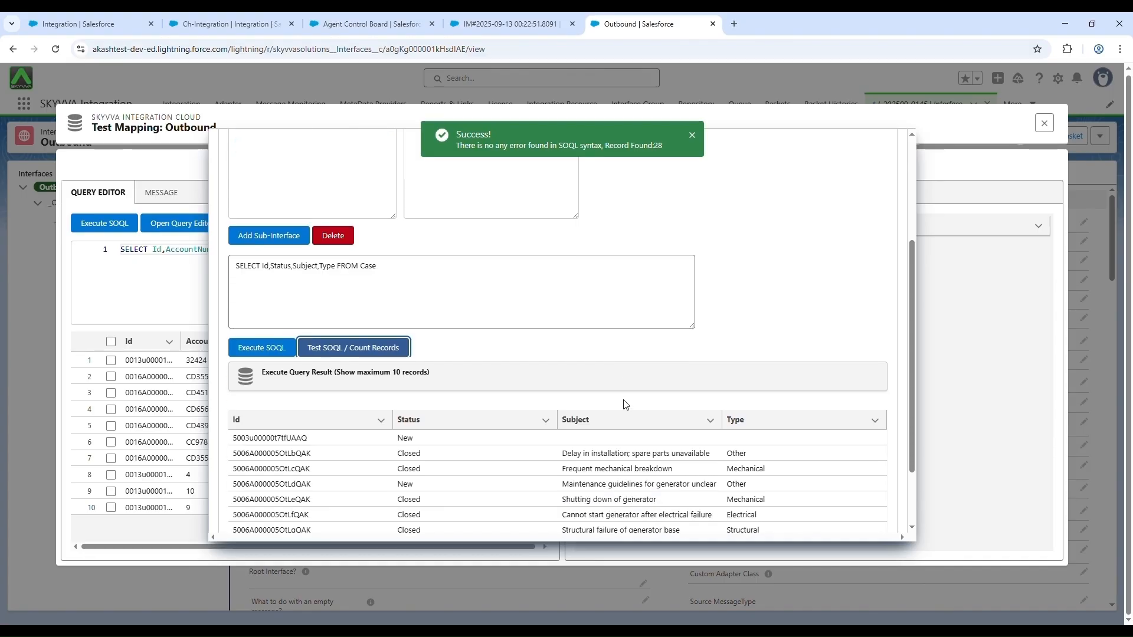
# Step: Add a where clause to the Outbound Account query that matches BillingCity = Singapore as a static value
pyautogui.scroll(5, 629, 405)
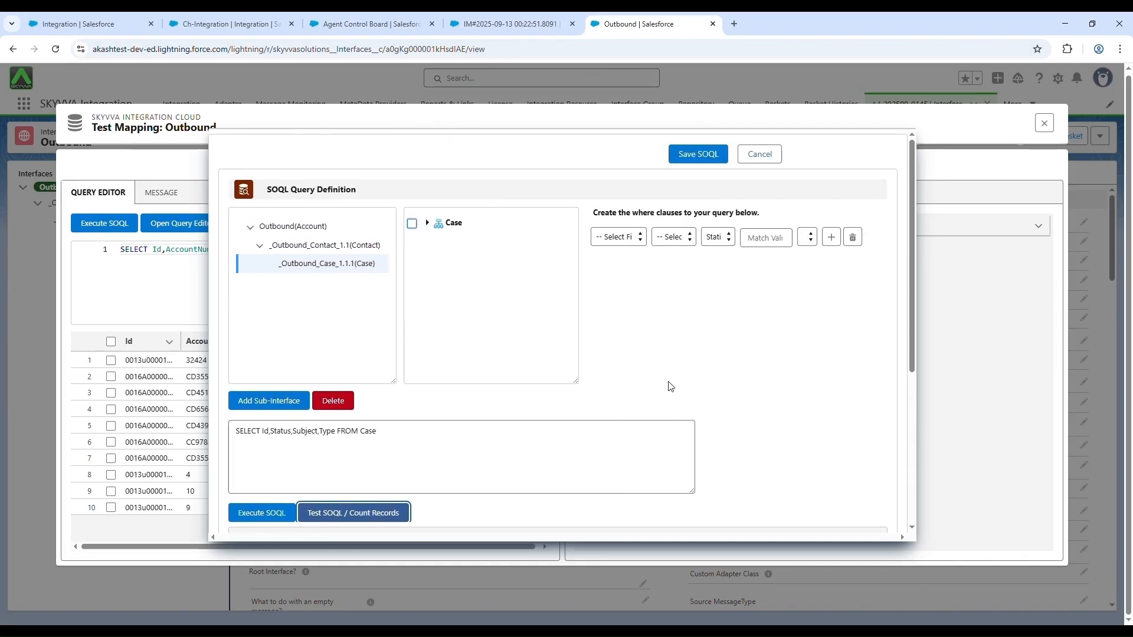
pyautogui.click(637, 237)
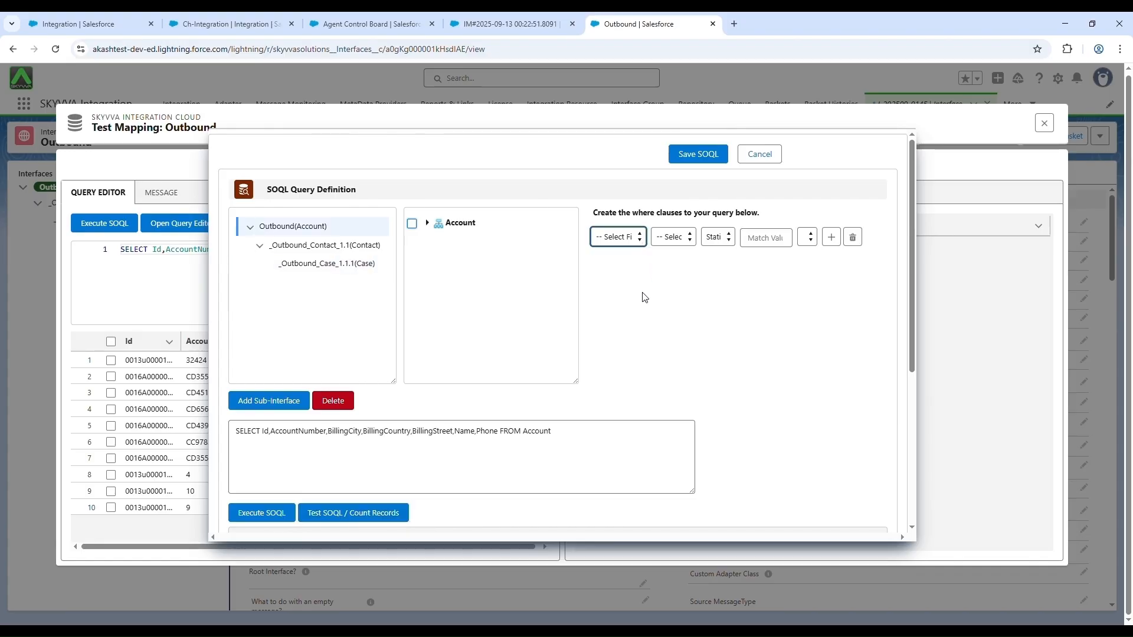
pyautogui.press('b')
pyautogui.click(691, 242)
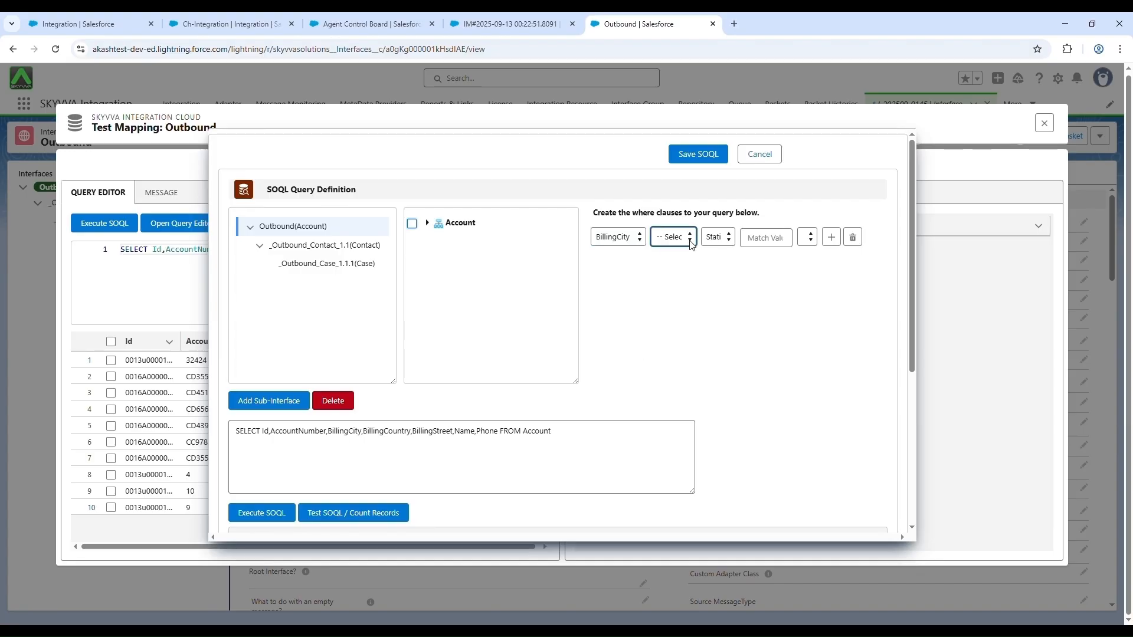
pyautogui.press('=')
pyautogui.click(732, 242)
pyautogui.press('Tab')
pyautogui.write('Singapore')
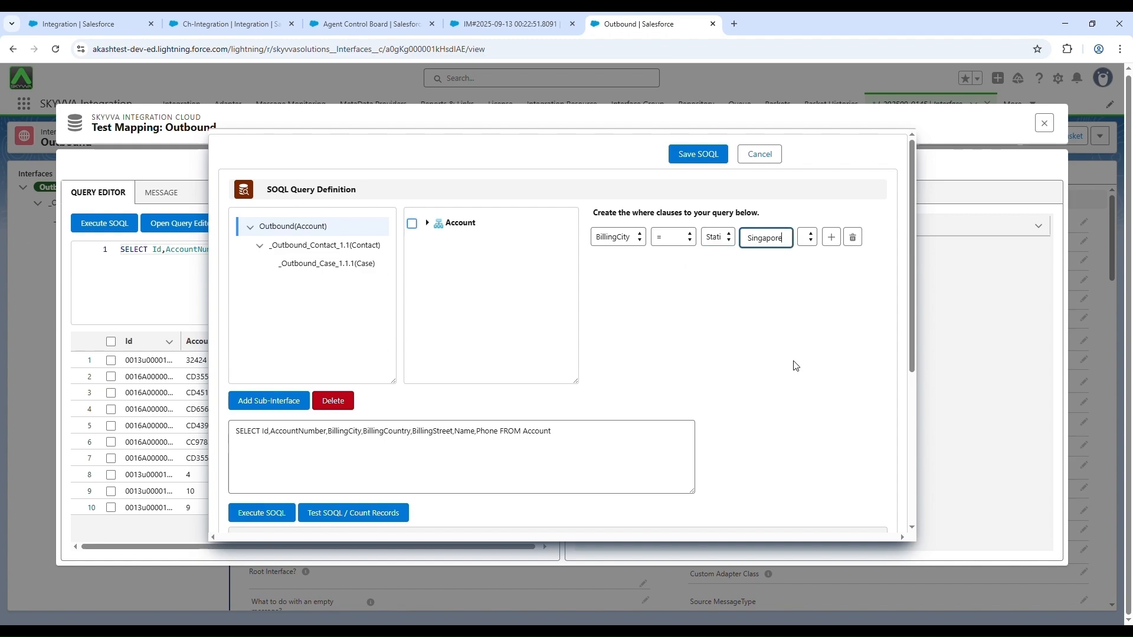
pyautogui.click(792, 366)
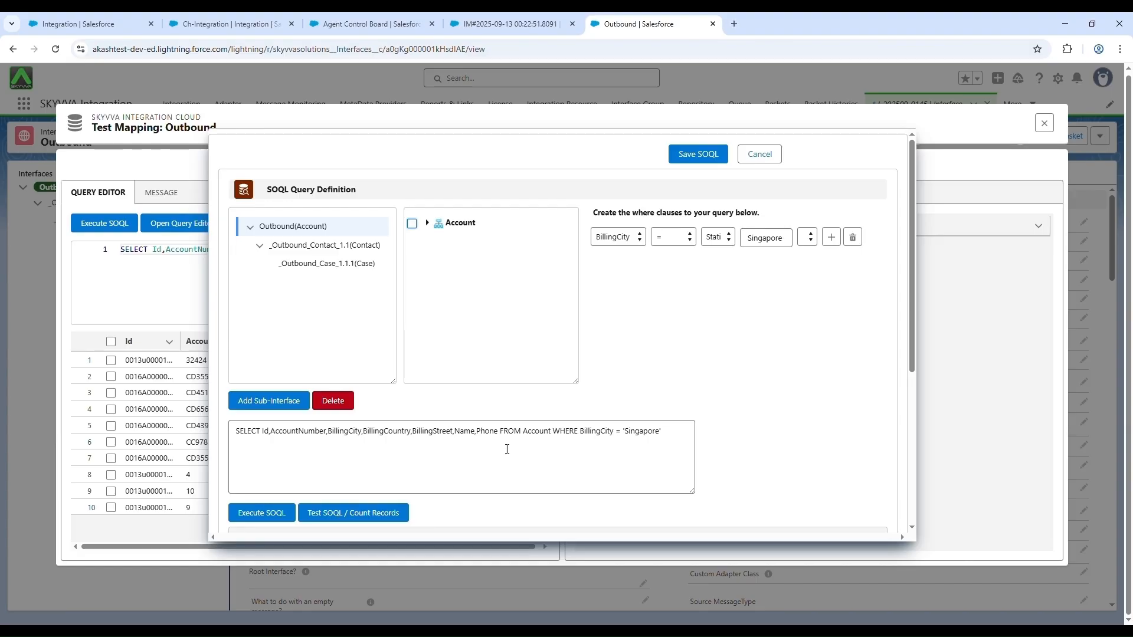
# Step: Execute the Account query filtered on BillingCity and review the matching records
pyautogui.scroll(-1, 511, 449)
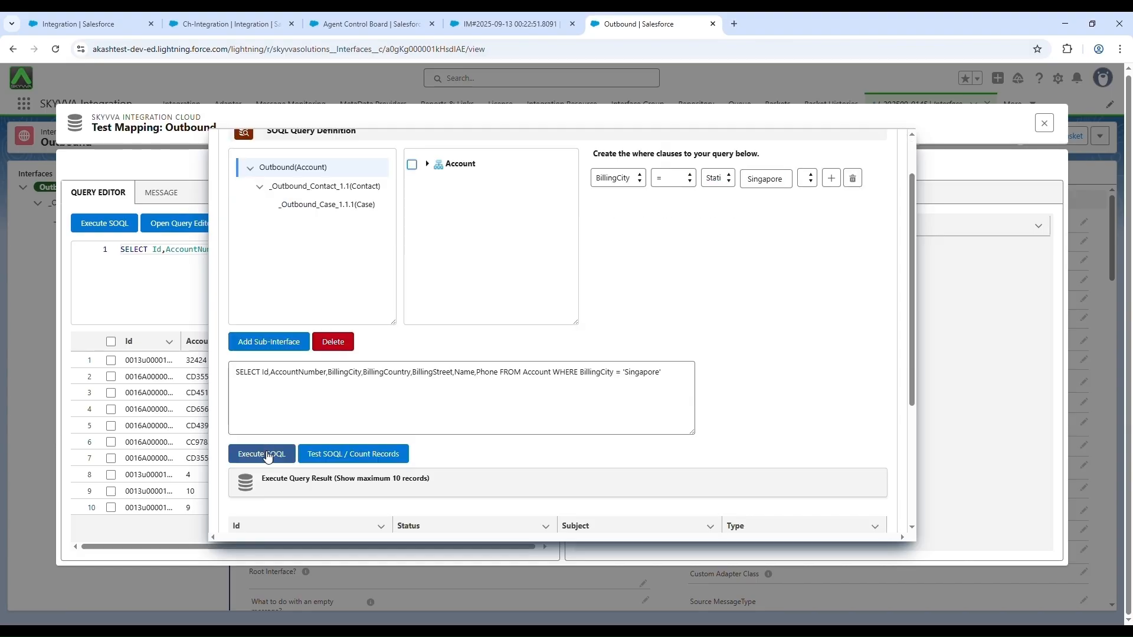
pyautogui.click(268, 456)
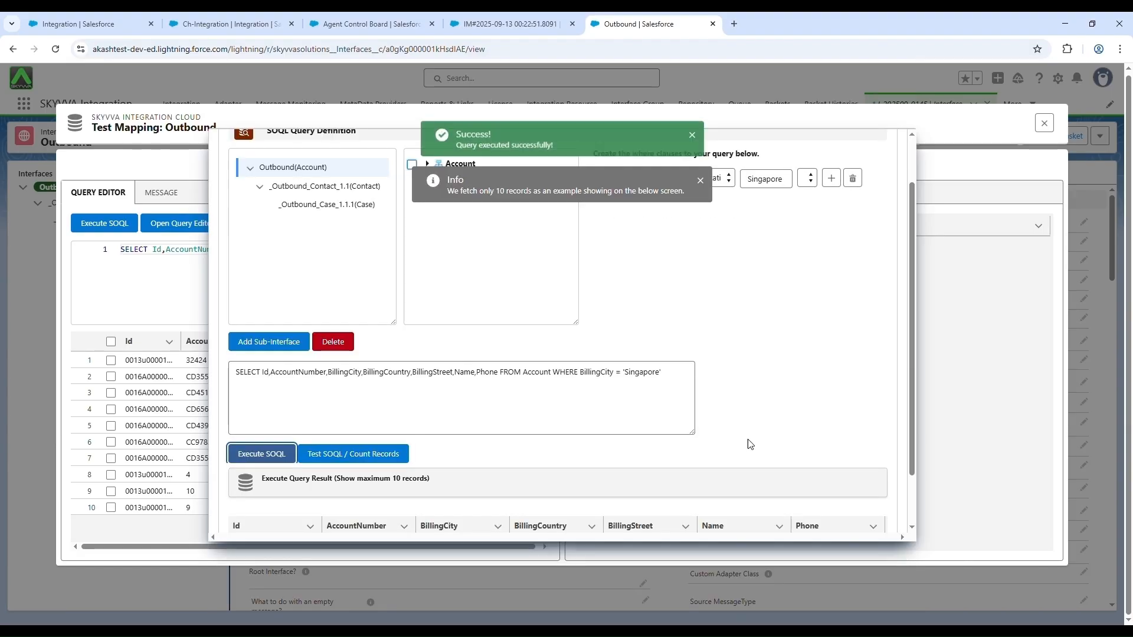
pyautogui.scroll(-1, 850, 434)
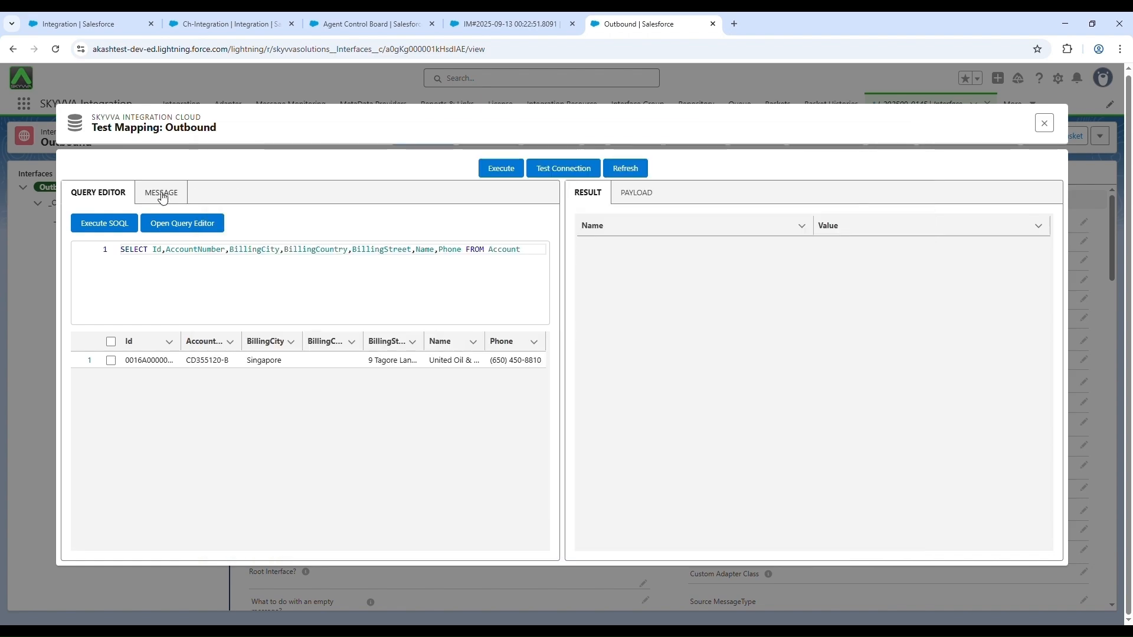
# Step: Show the Outbound messages and expand the root Account message down to its nested Account, Contact and Case messages
pyautogui.click(163, 197)
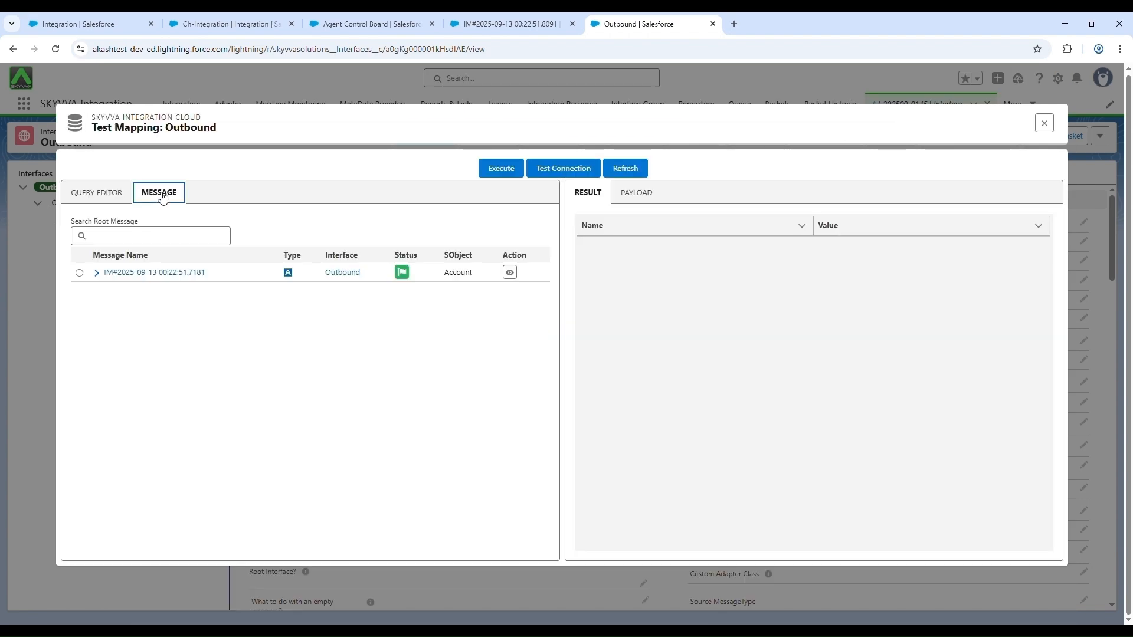
pyautogui.click(97, 272)
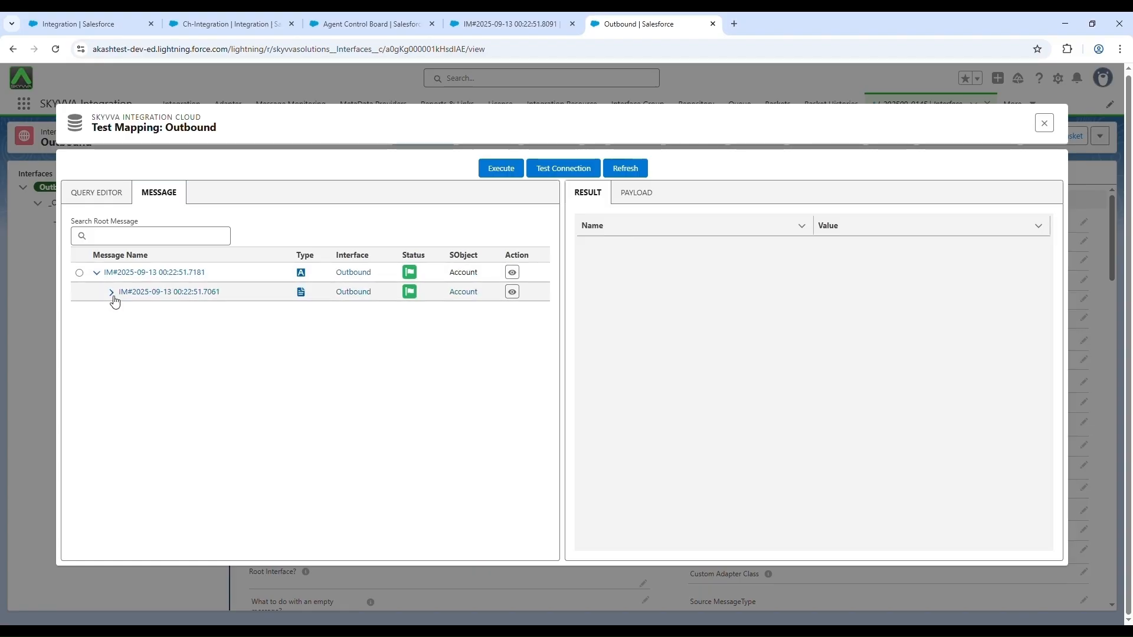
pyautogui.click(111, 292)
pyautogui.click(127, 312)
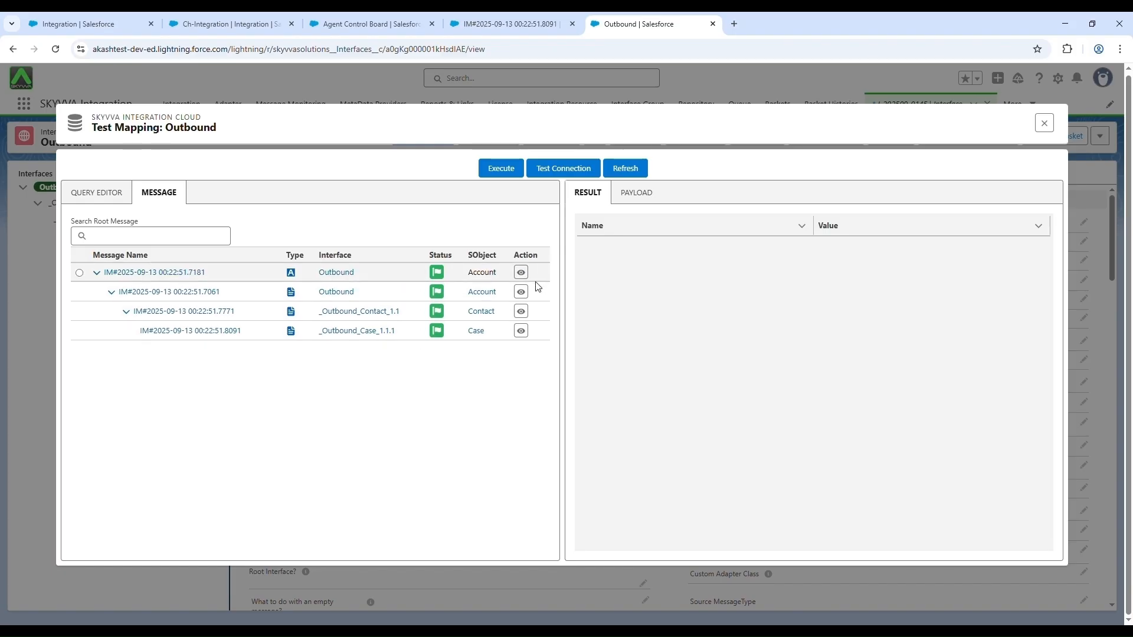
# Step: Review the field data of the nested Account, Contact and Case messages one after another
pyautogui.click(523, 293)
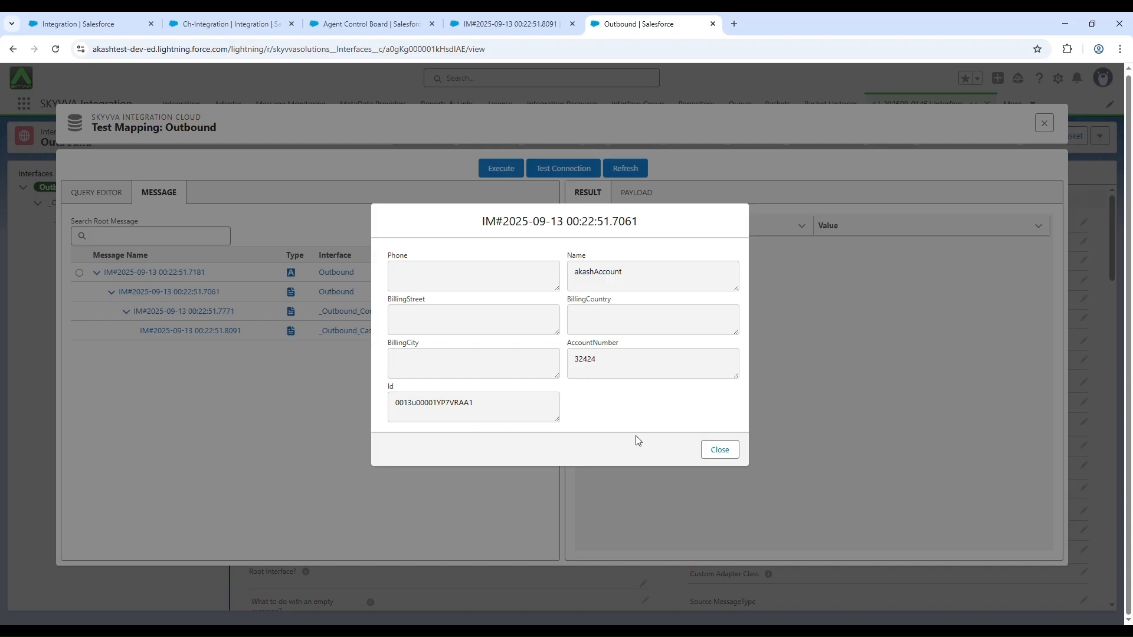
pyautogui.click(715, 452)
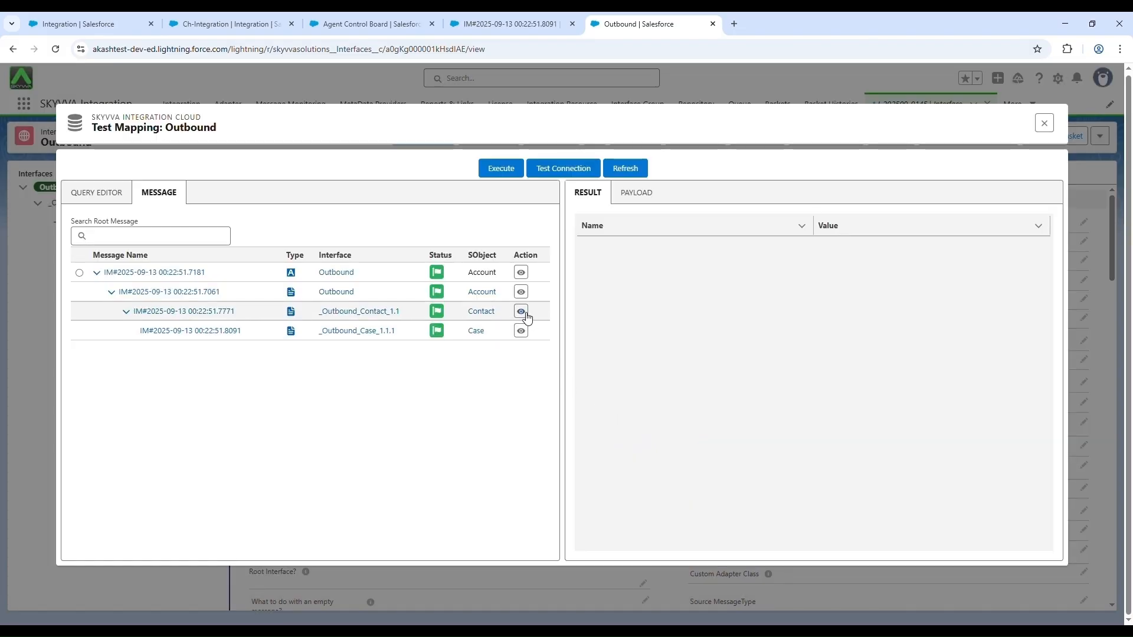
pyautogui.click(520, 312)
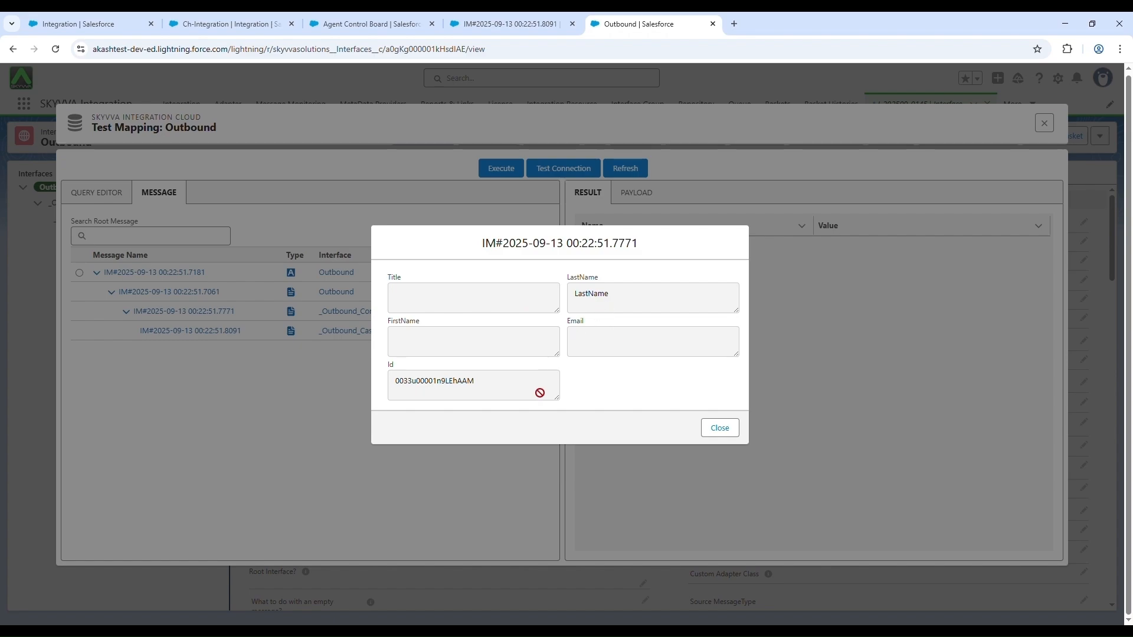
pyautogui.click(718, 428)
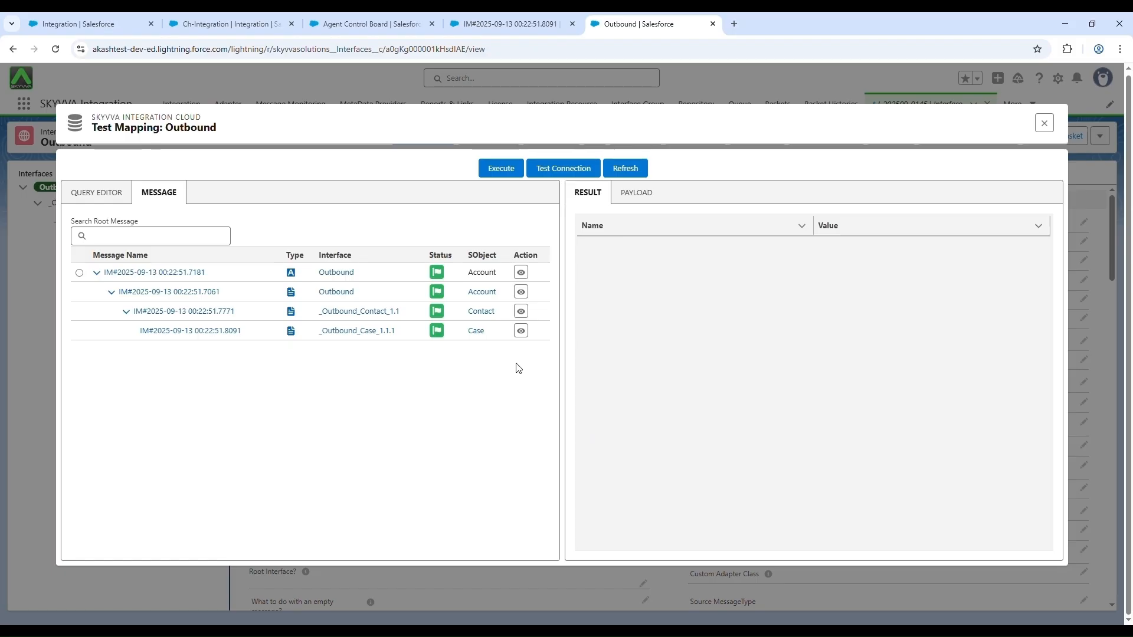
pyautogui.click(522, 332)
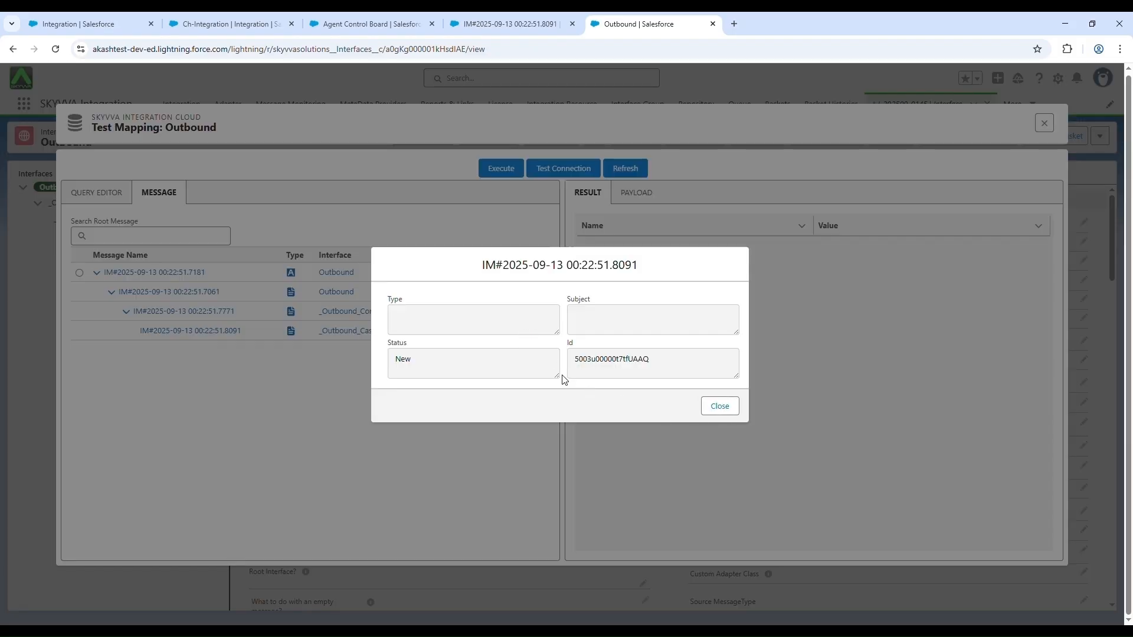
pyautogui.click(718, 407)
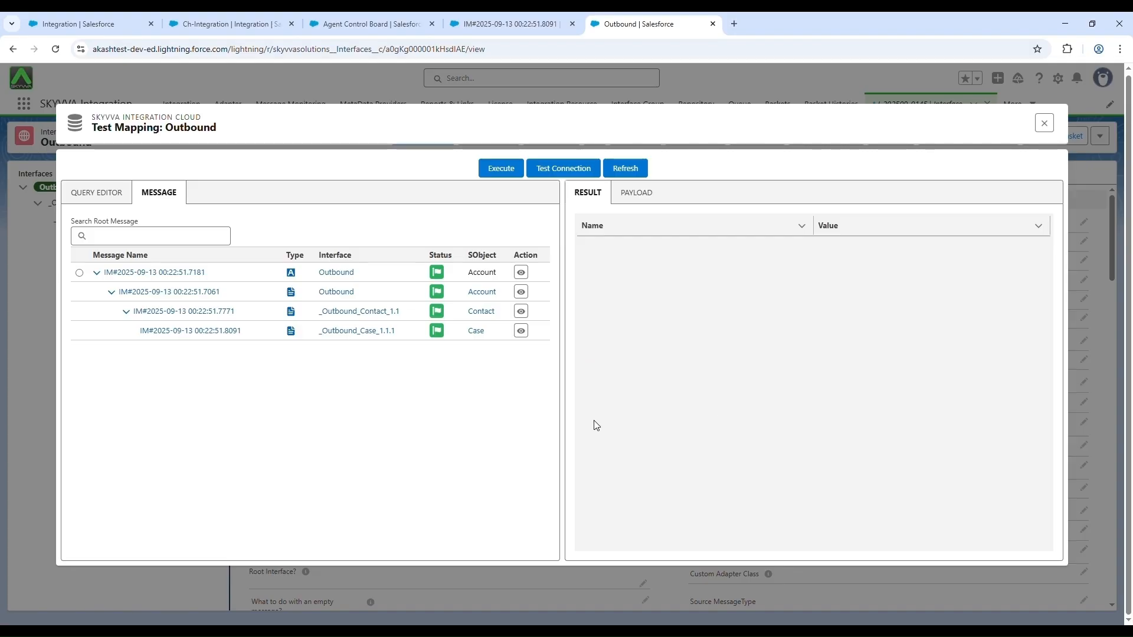
# Step: Execute the mapping with the root Account message and review the Account, Contact and Case results and the payload
pyautogui.click(79, 272)
pyautogui.click(518, 170)
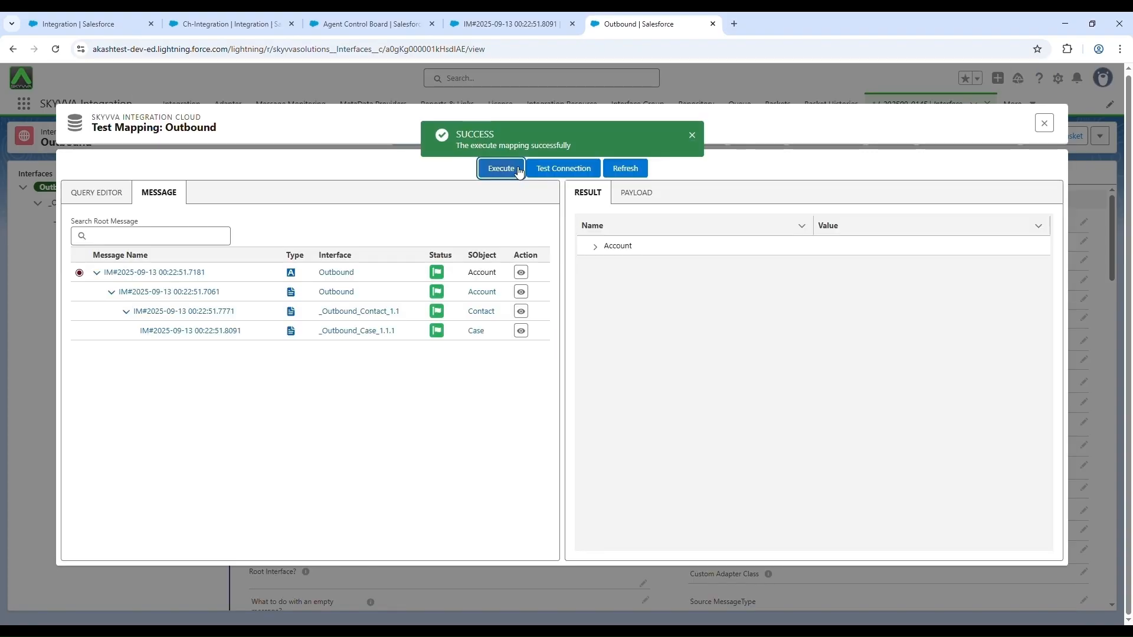
pyautogui.click(595, 247)
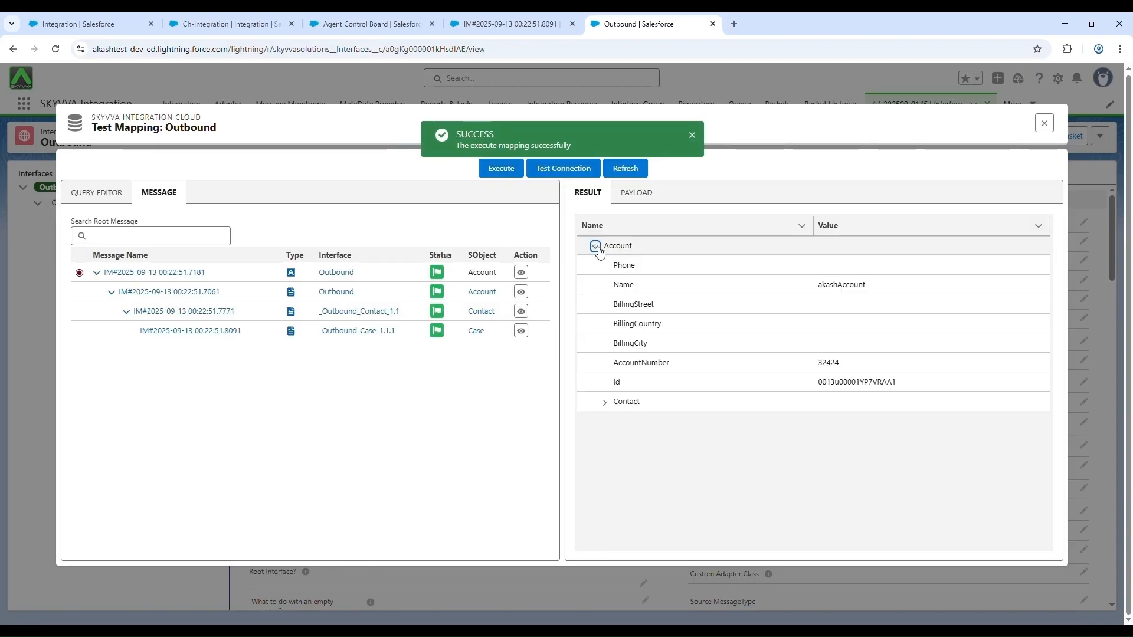
pyautogui.click(604, 402)
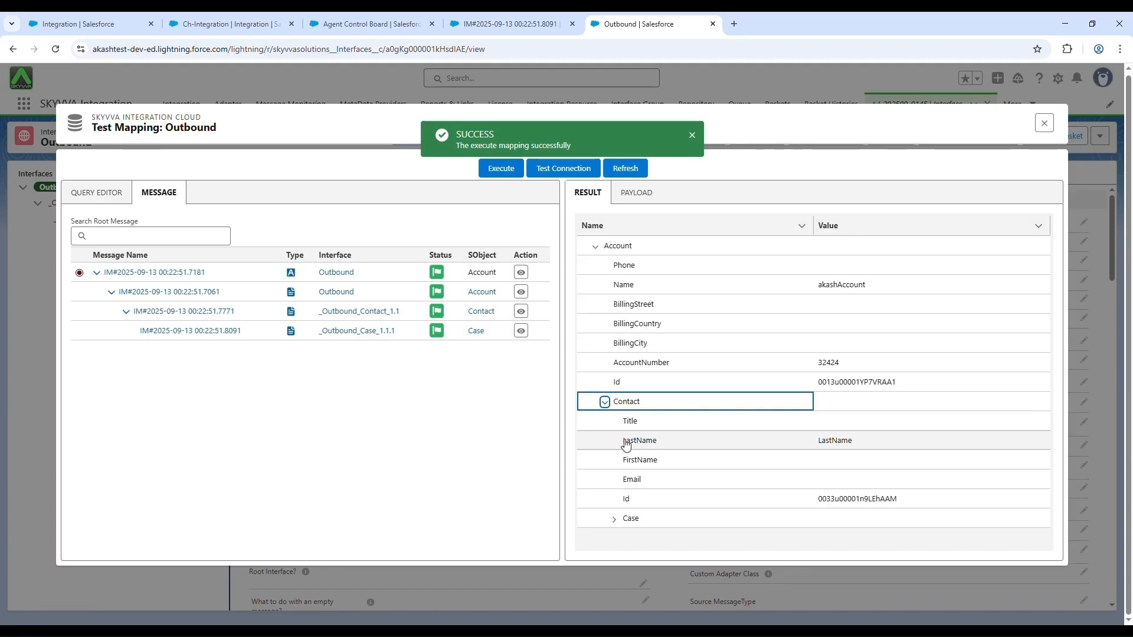
pyautogui.click(614, 518)
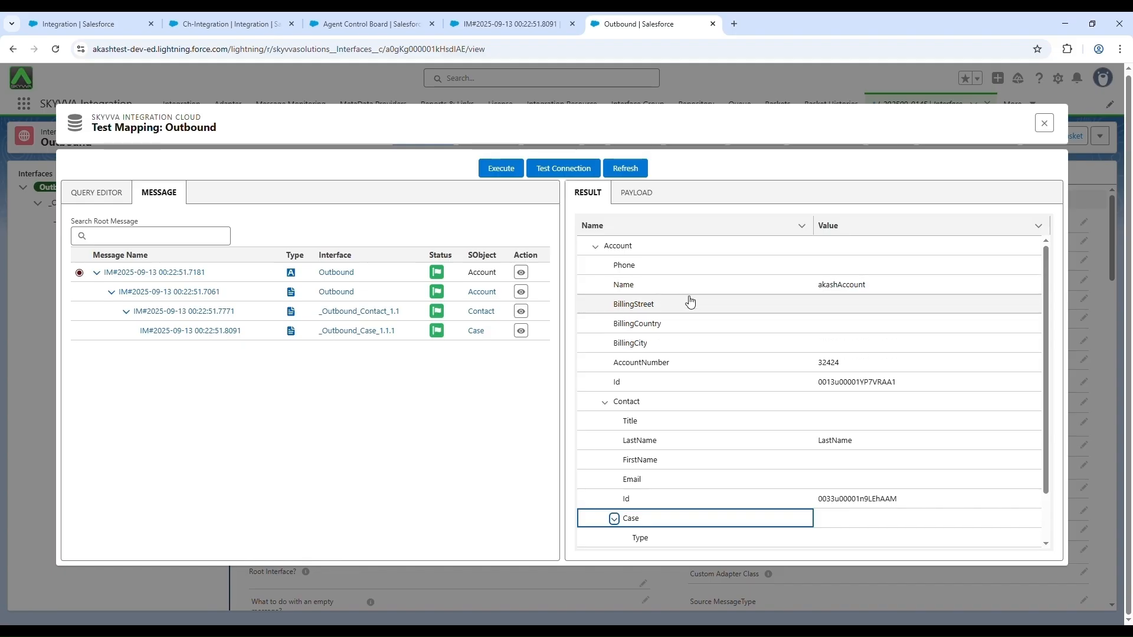
pyautogui.click(658, 192)
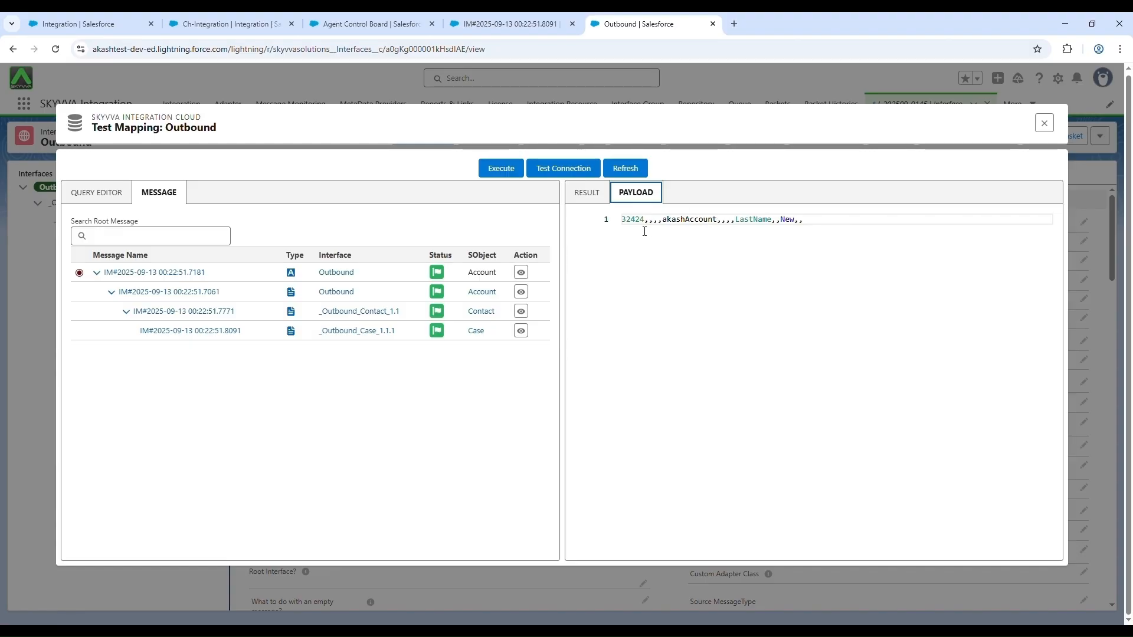
# Step: Open the adapter connection test from the Outbound test mapping, then refresh the mapping test and return to its query editor
pyautogui.click(578, 171)
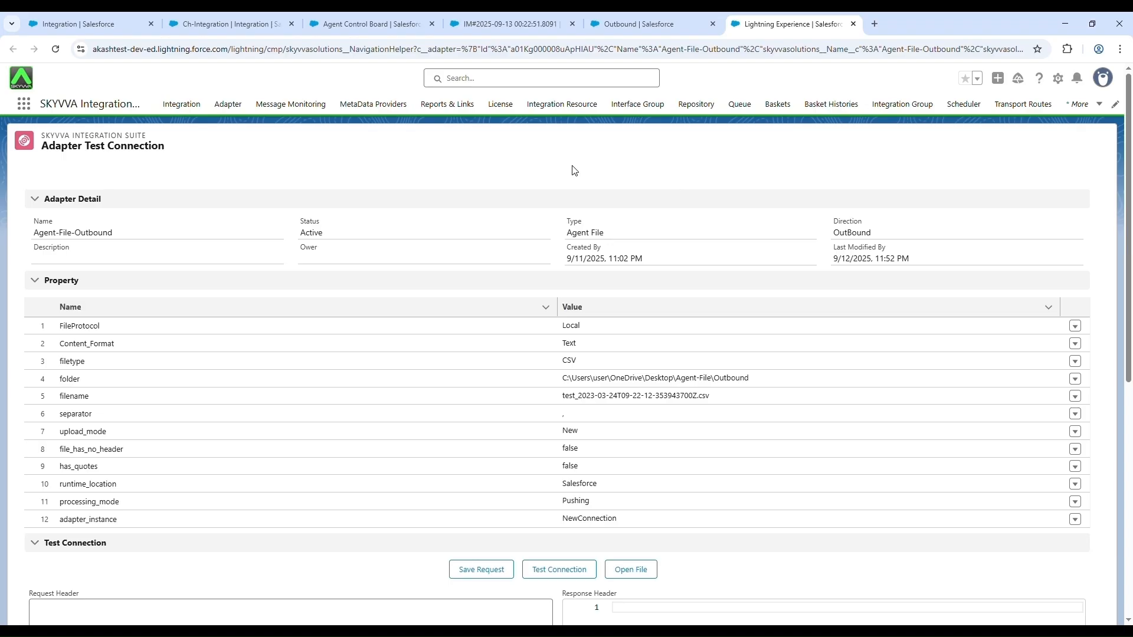
pyautogui.click(676, 24)
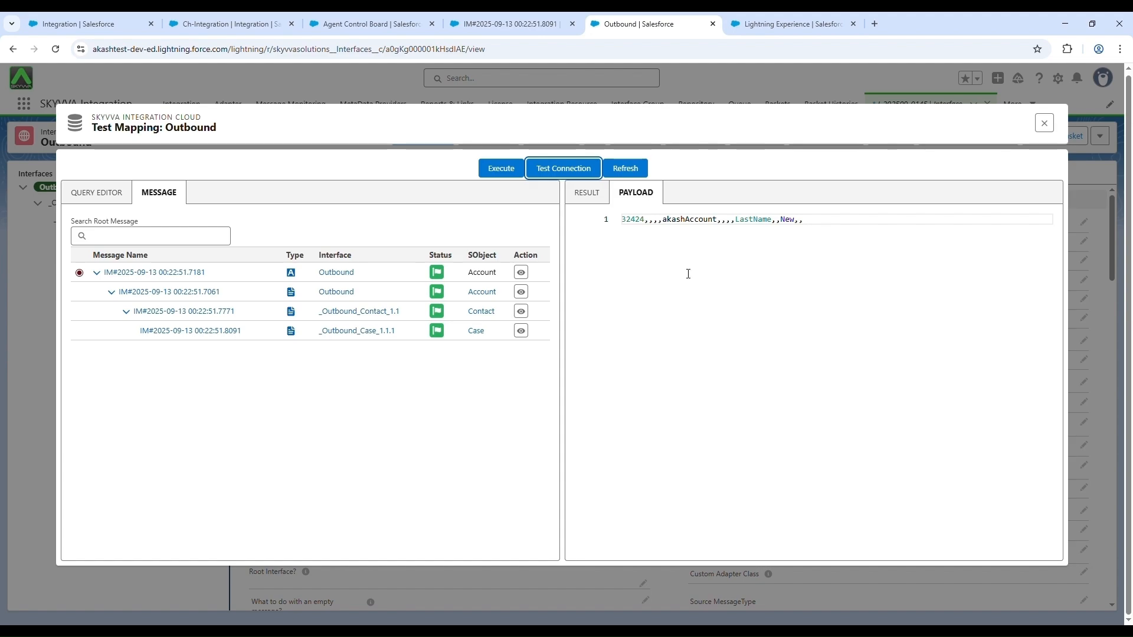
pyautogui.click(639, 170)
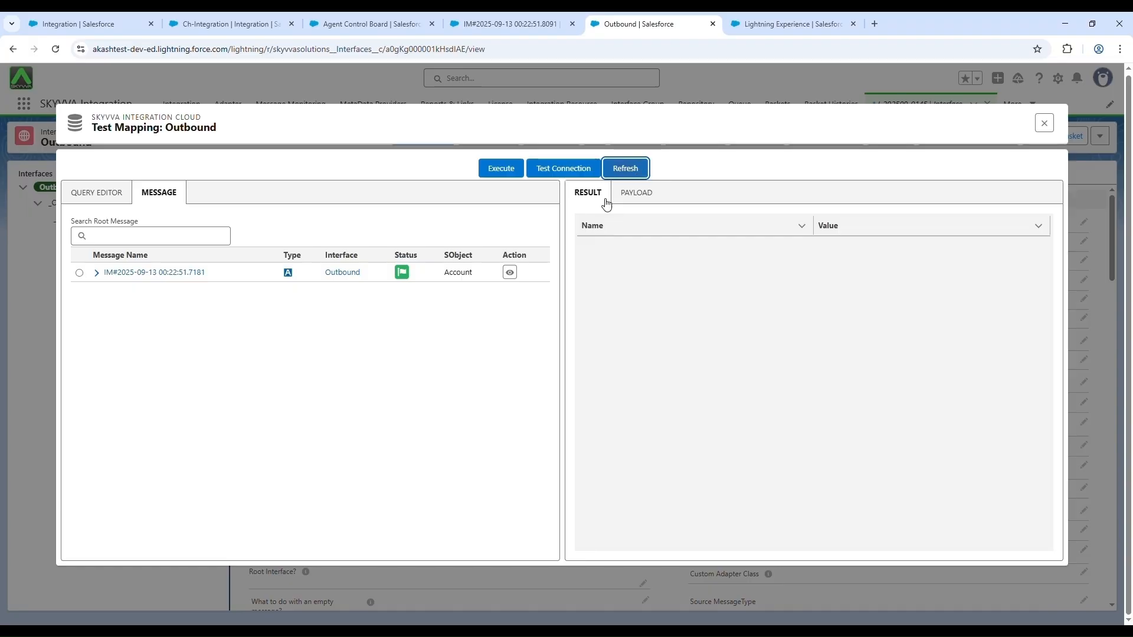
pyautogui.click(122, 197)
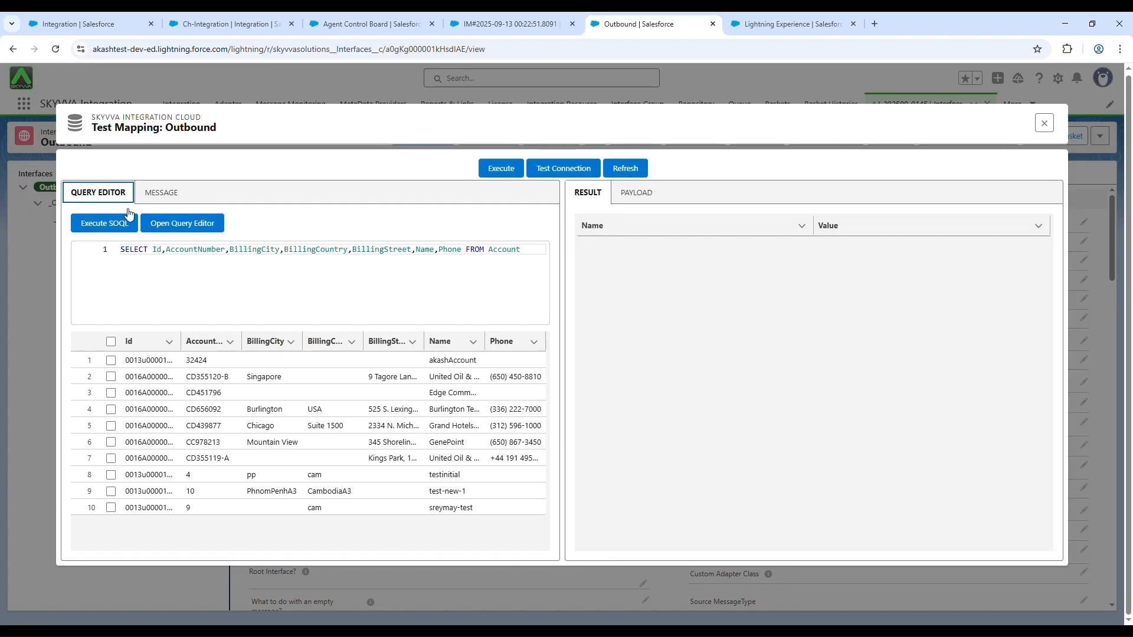